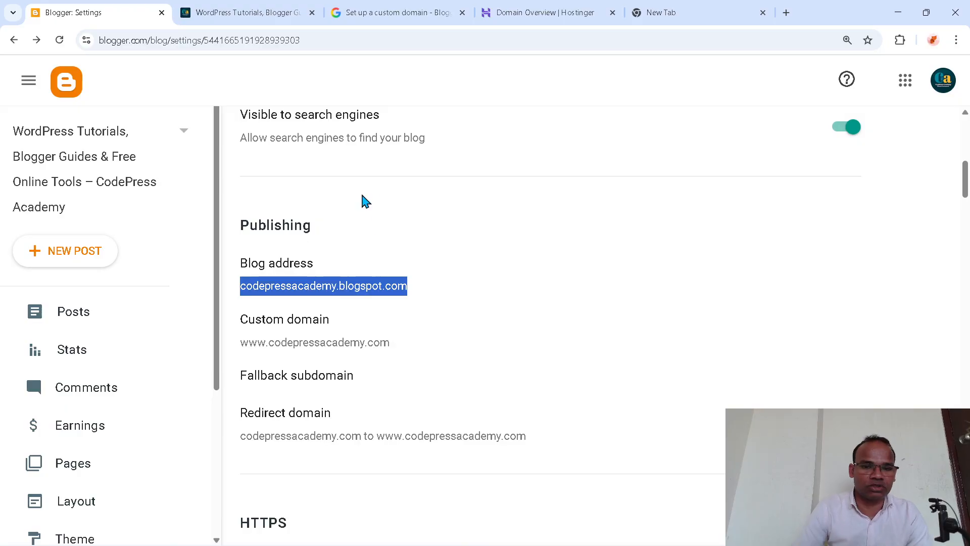
# Reload the live codepressacademy.com site and look over its home page posts.
pyautogui.click(504, 15)
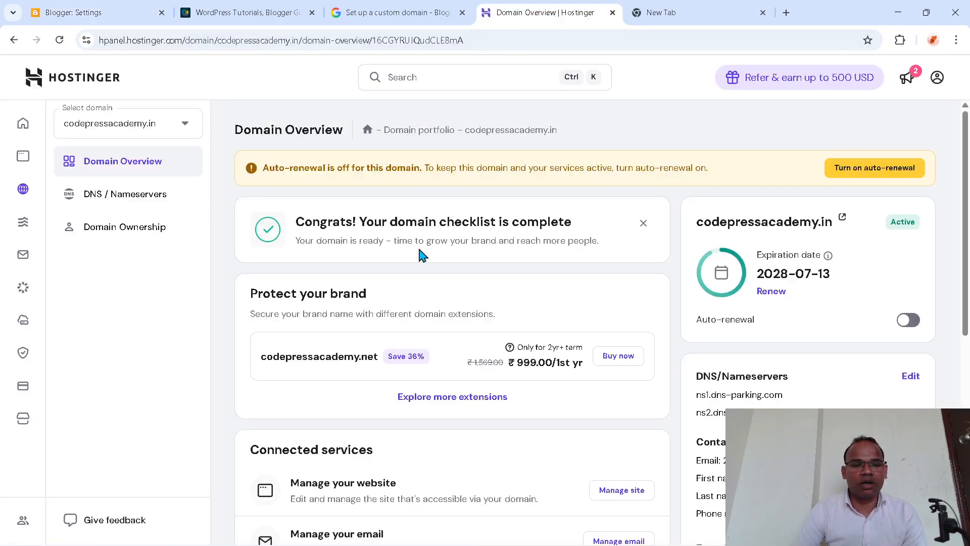
pyautogui.click(230, 16)
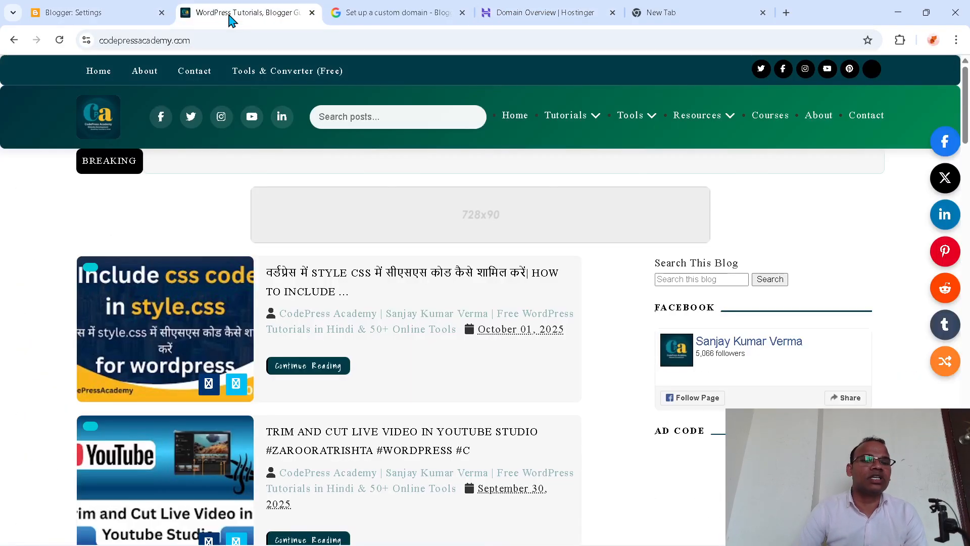
pyautogui.click(206, 40)
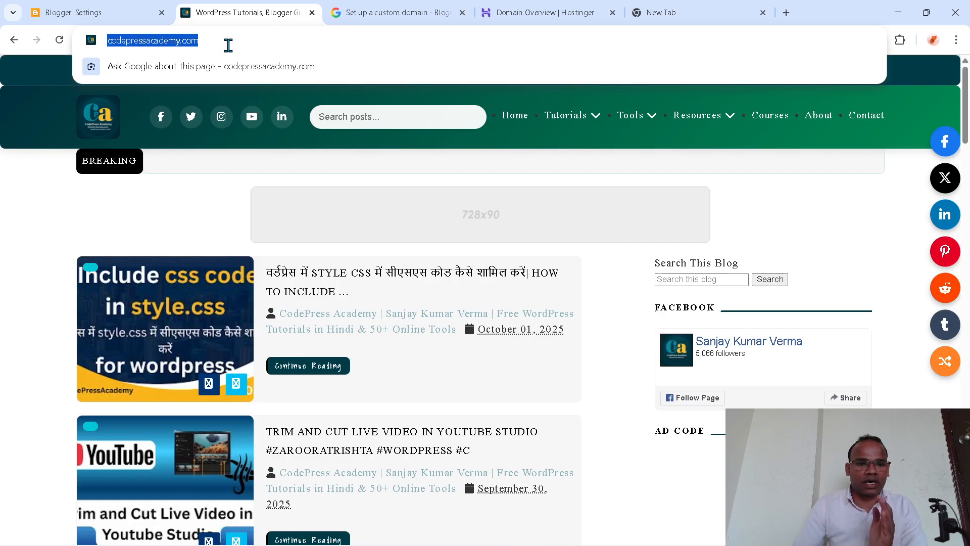
pyautogui.press('Return')
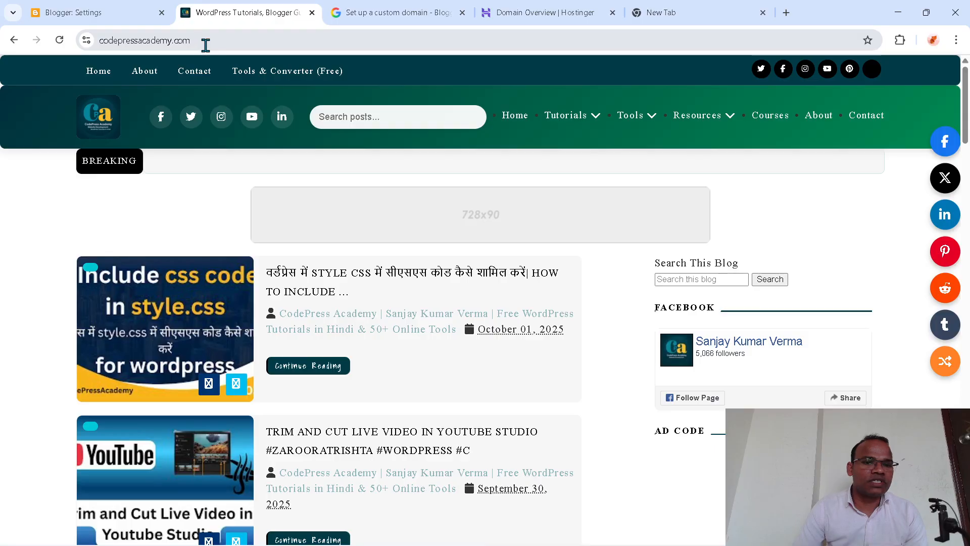
pyautogui.click(62, 42)
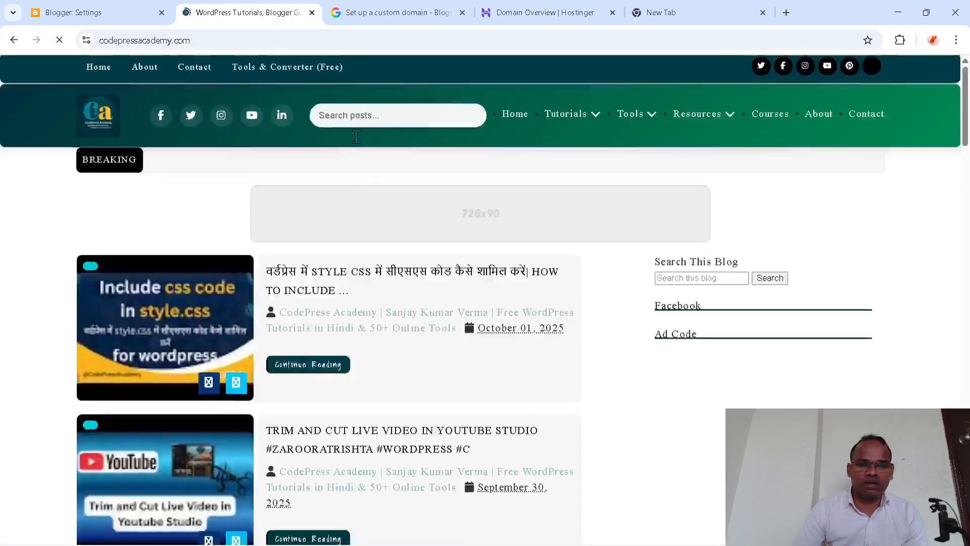
pyautogui.scroll(-7, 434, 344)
pyautogui.scroll(3, 436, 353)
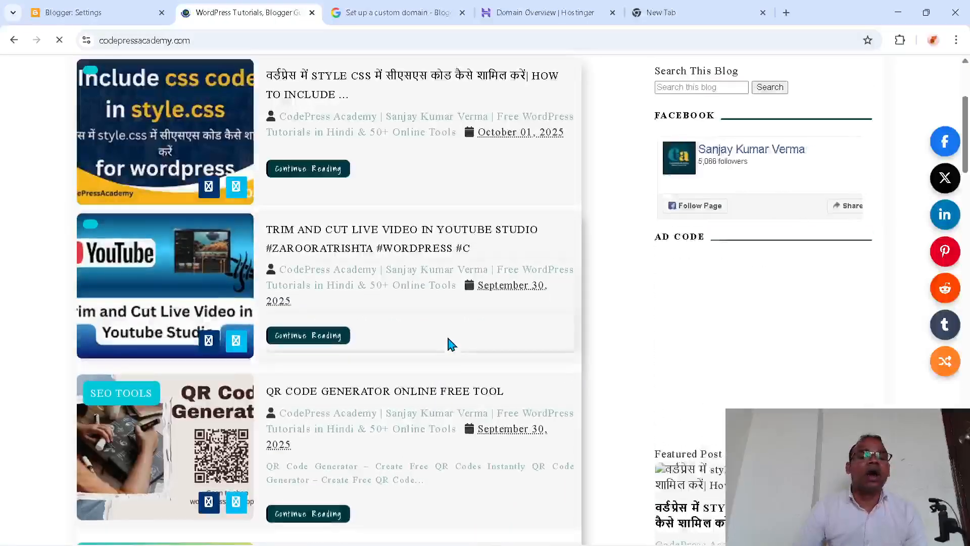
pyautogui.scroll(4, 449, 342)
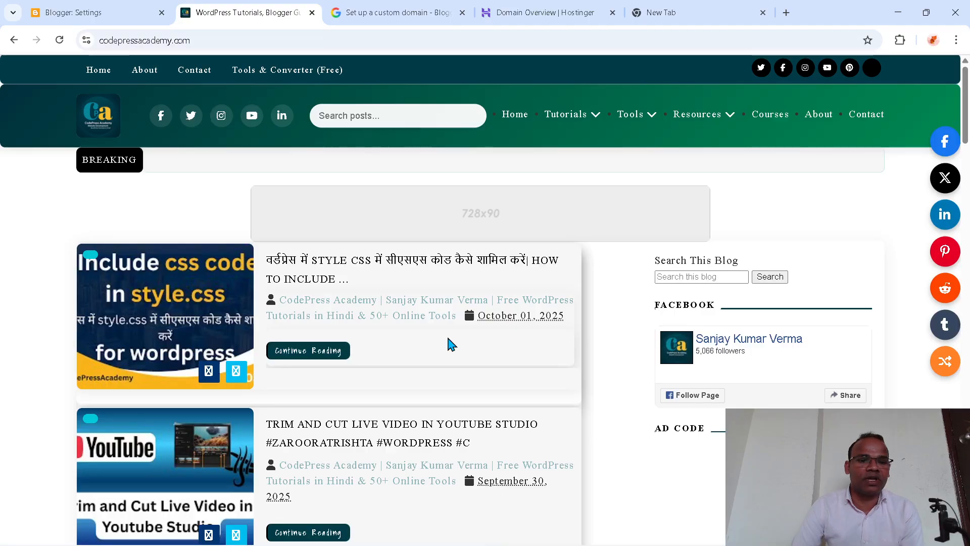
pyautogui.moveTo(540, 314)
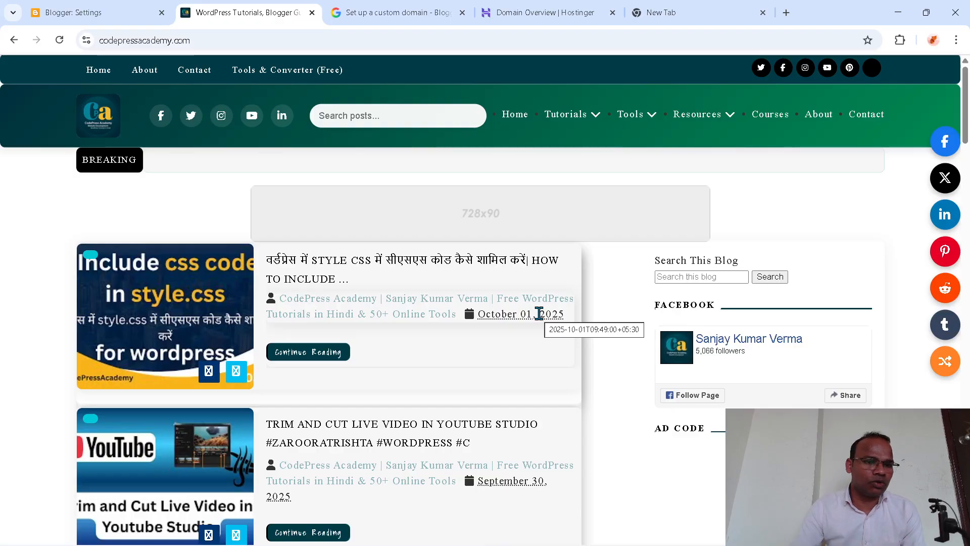
pyautogui.click(108, 17)
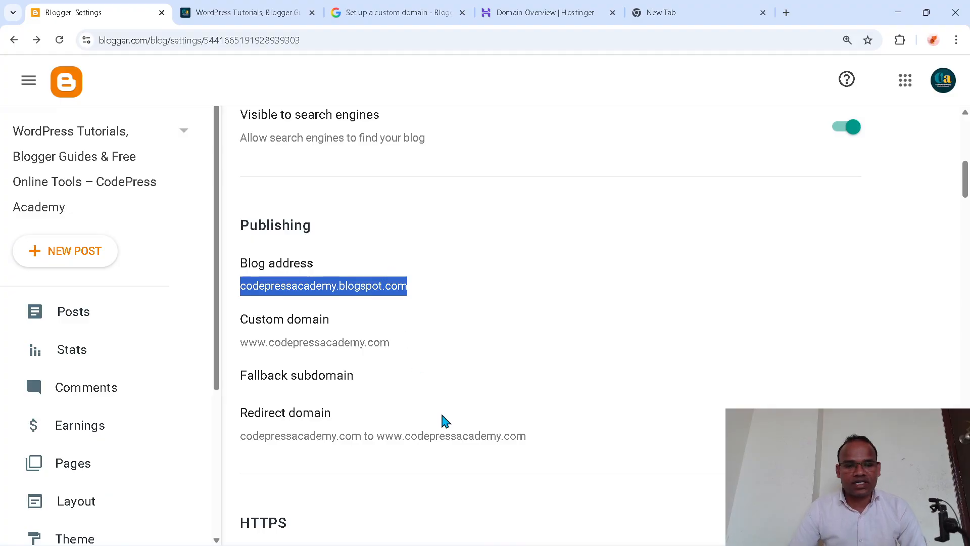
pyautogui.click(527, 530)
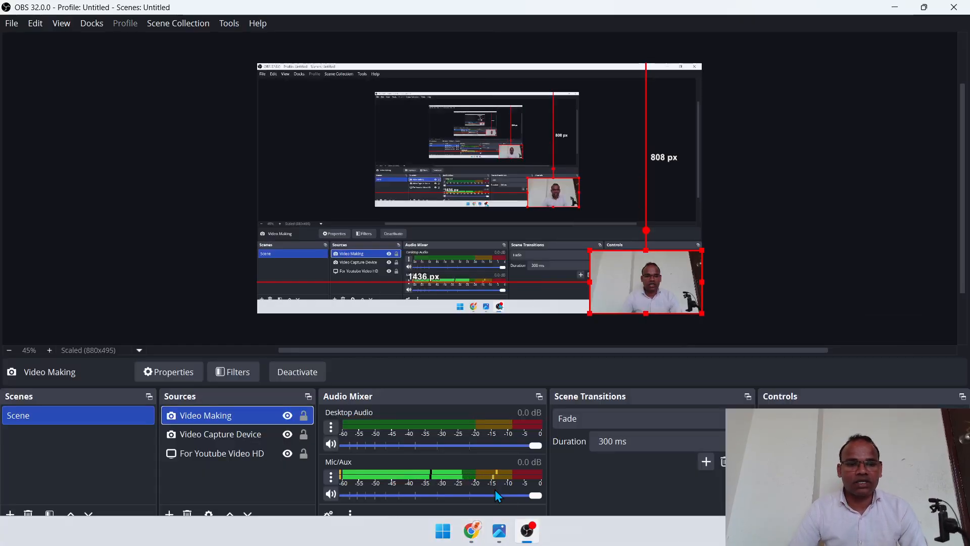
pyautogui.click(891, 7)
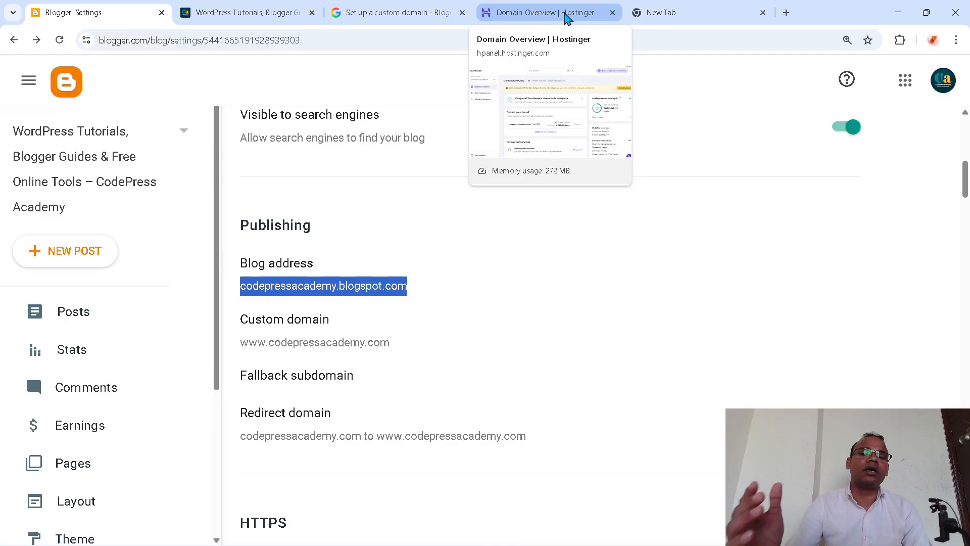
# In Hostinger, open the billing subscriptions and locate the codepressacademy.com domain entry.
pyautogui.click(568, 18)
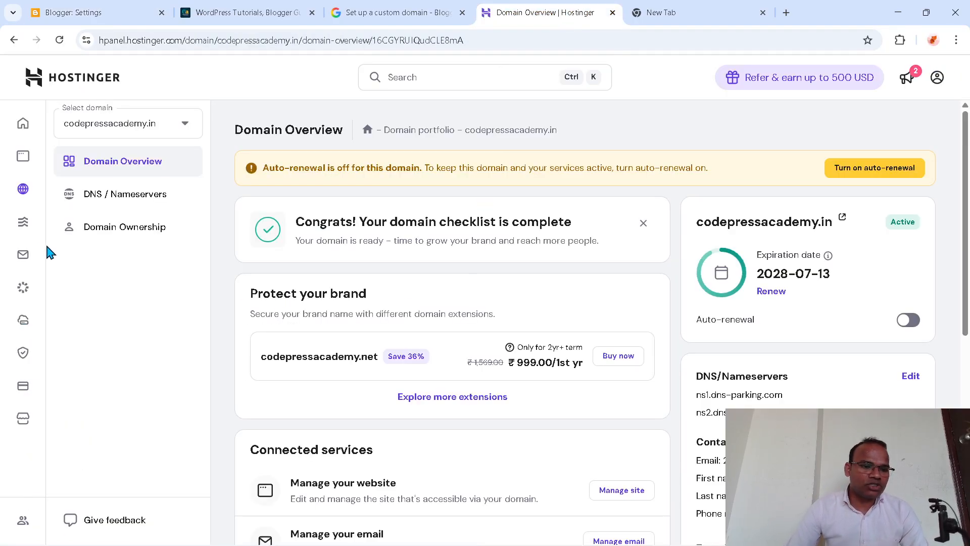
pyautogui.click(23, 128)
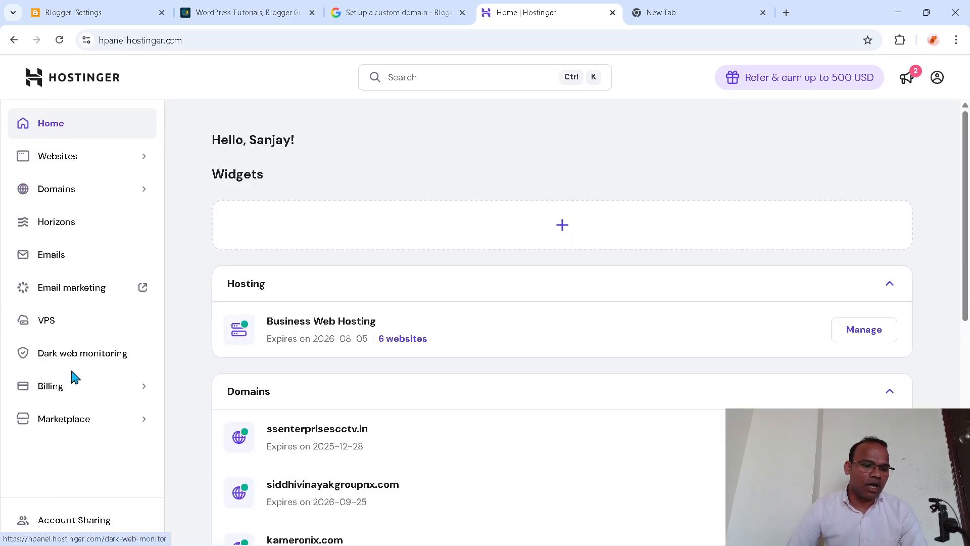
pyautogui.click(50, 391)
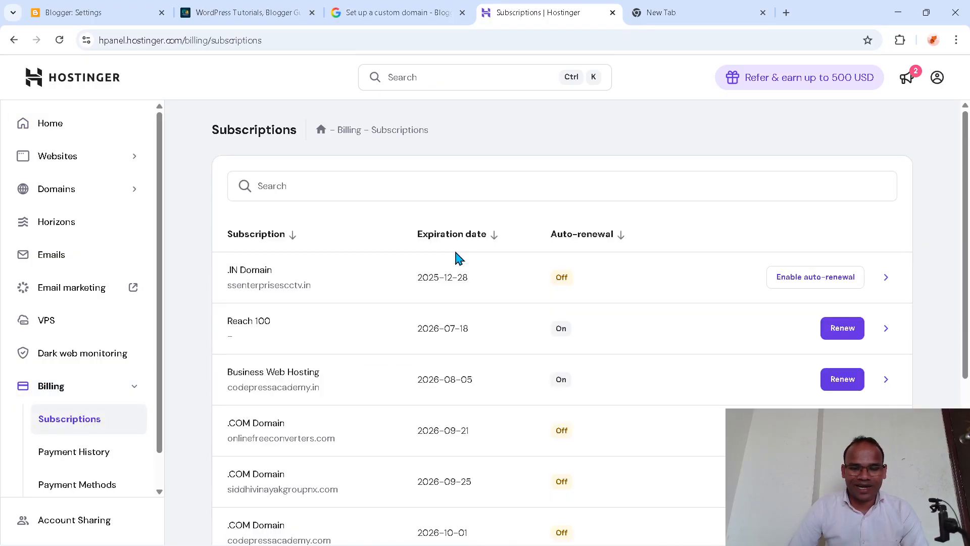
pyautogui.scroll(-2, 362, 422)
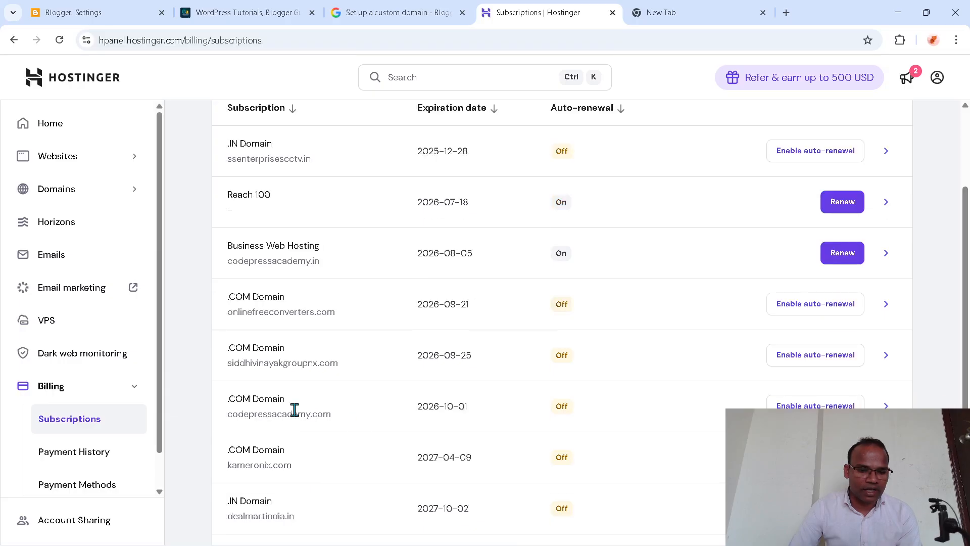
pyautogui.moveTo(230, 414); pyautogui.dragTo(339, 426)
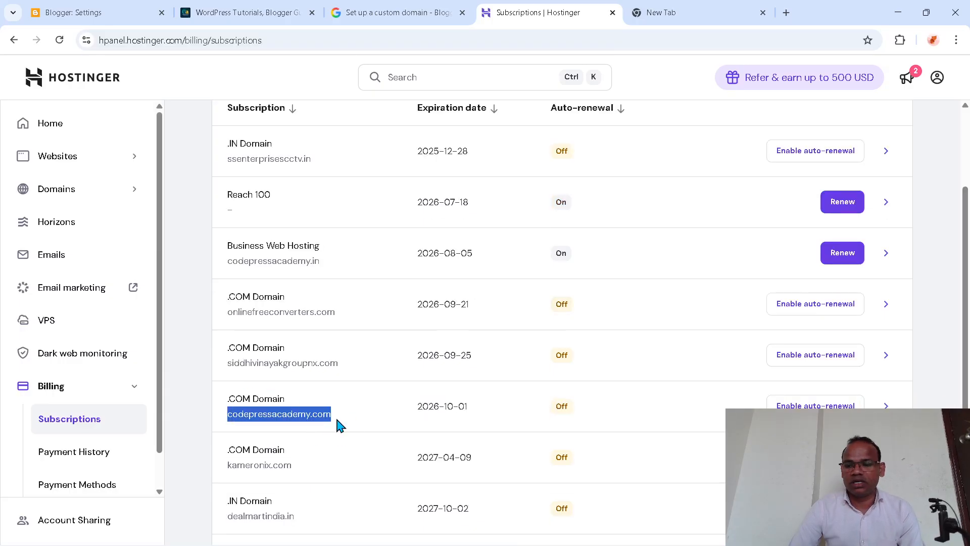
pyautogui.click(95, 20)
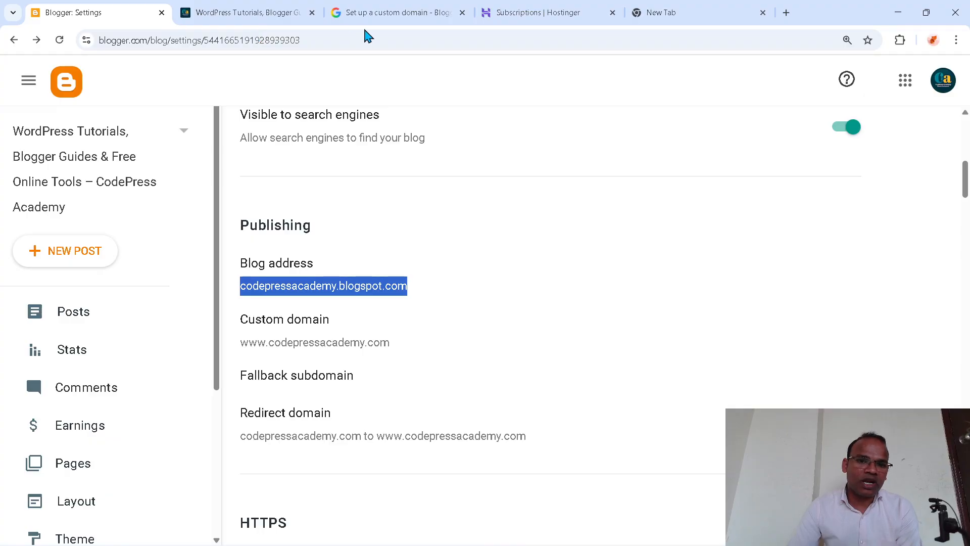
pyautogui.click(559, 15)
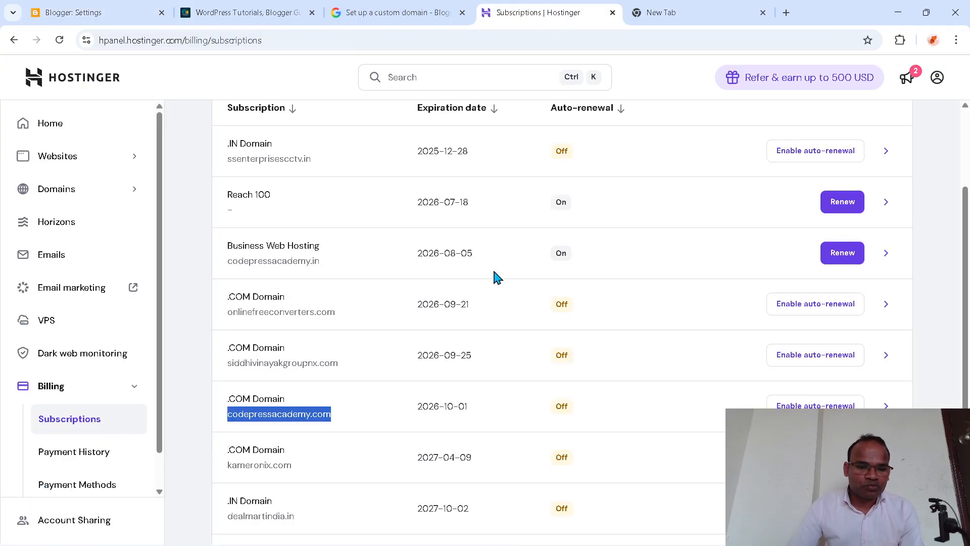
# From the Hostinger home page's domain list, manage codepressacademy.in and open its DNS / Nameservers settings.
pyautogui.scroll(3, 609, 467)
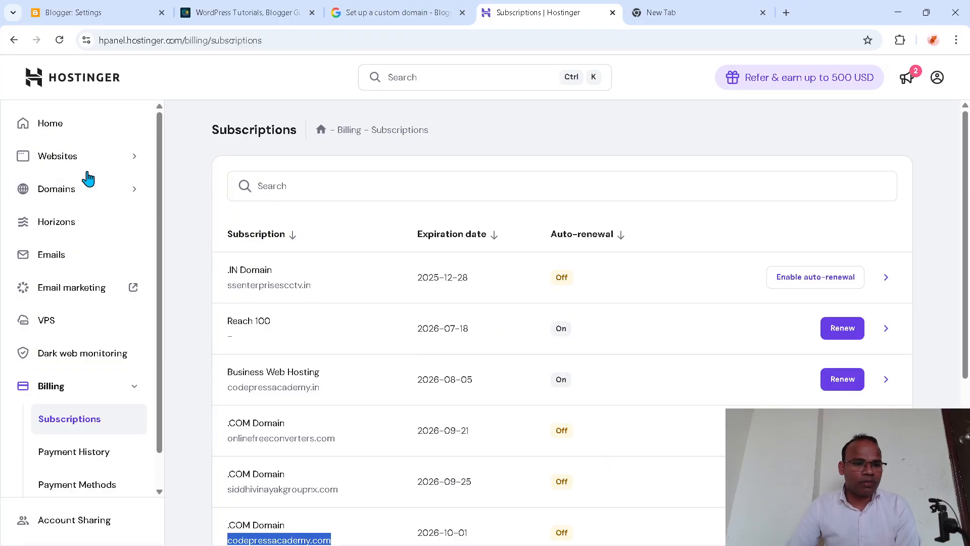
pyautogui.click(69, 159)
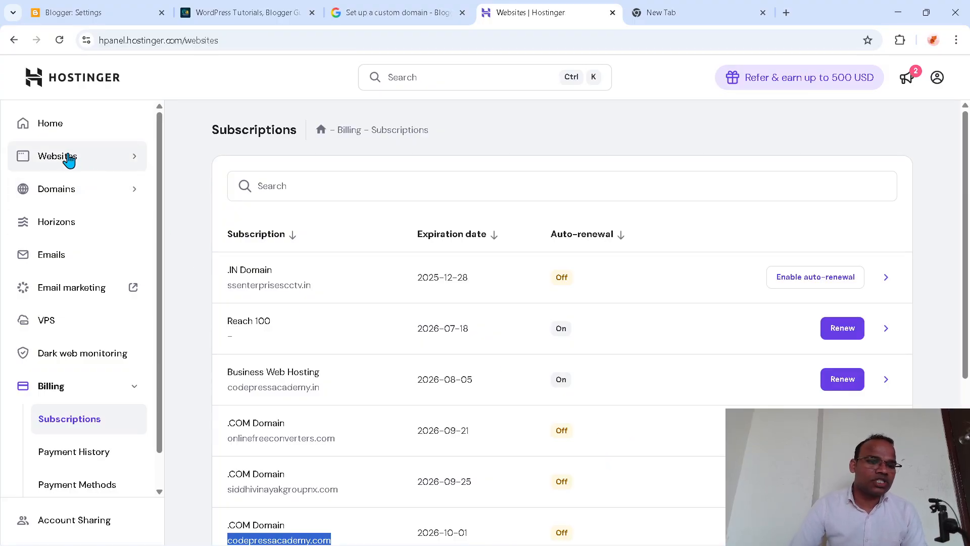
pyautogui.click(60, 130)
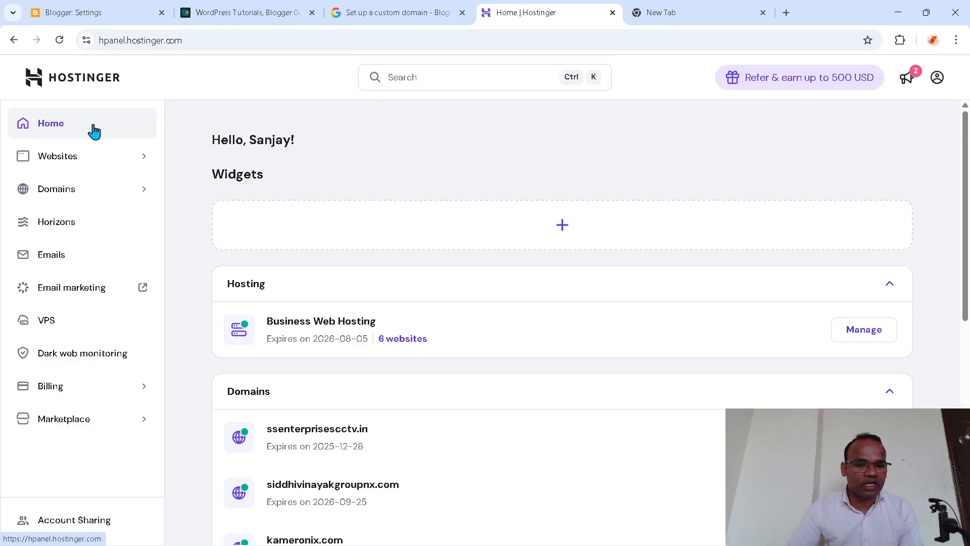
pyautogui.scroll(-5, 465, 426)
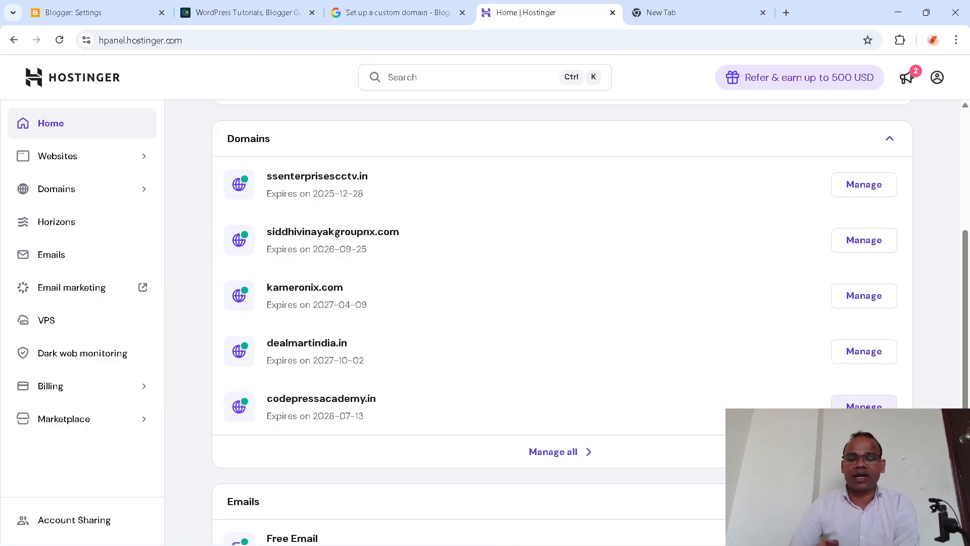
pyautogui.click(867, 408)
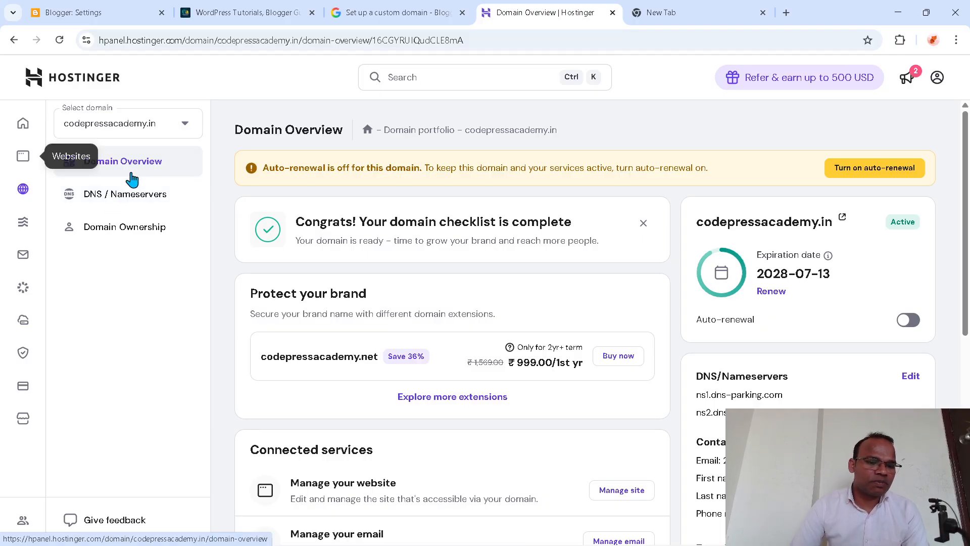
pyautogui.click(136, 200)
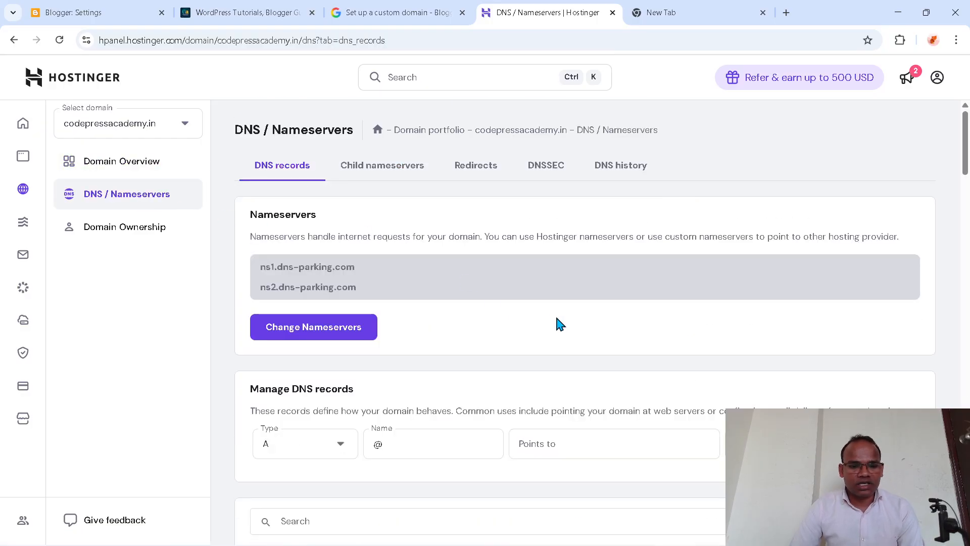
# Examine the nameservers, the Manage DNS records form and the existing A, AAAA and CNAME records of codepressacademy.in.
pyautogui.scroll(-5, 560, 324)
pyautogui.scroll(-1, 558, 324)
pyautogui.scroll(5, 559, 340)
pyautogui.scroll(-2, 561, 349)
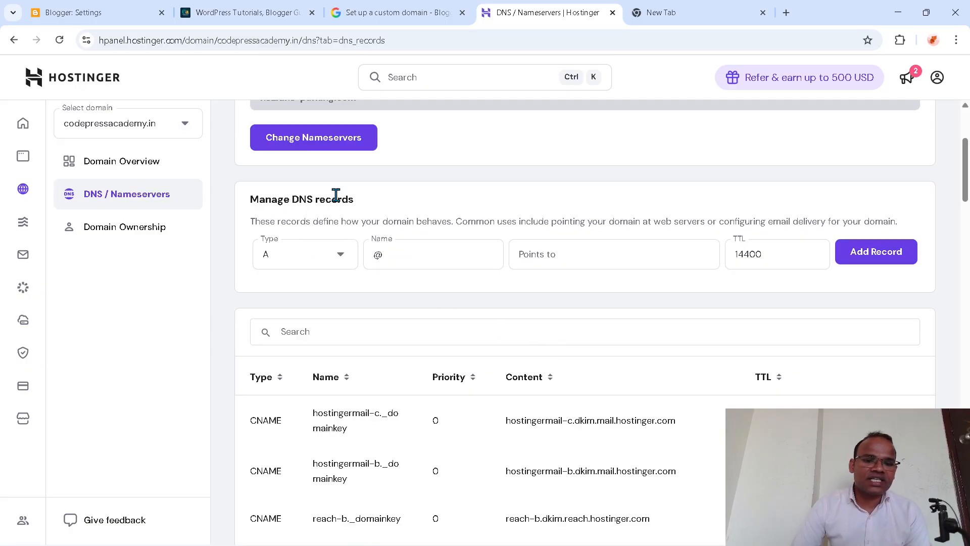
pyautogui.scroll(-1, 597, 346)
pyautogui.scroll(-2, 604, 356)
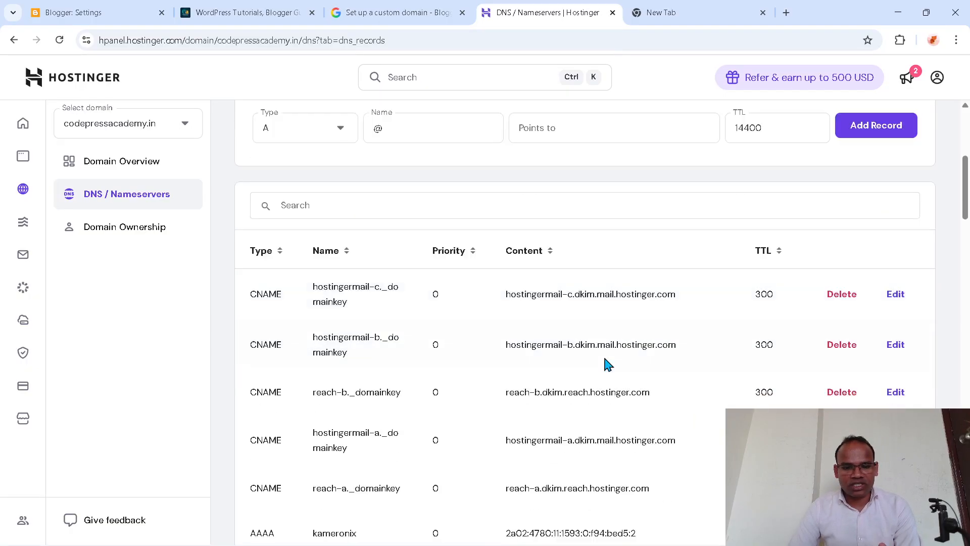
pyautogui.scroll(2, 486, 360)
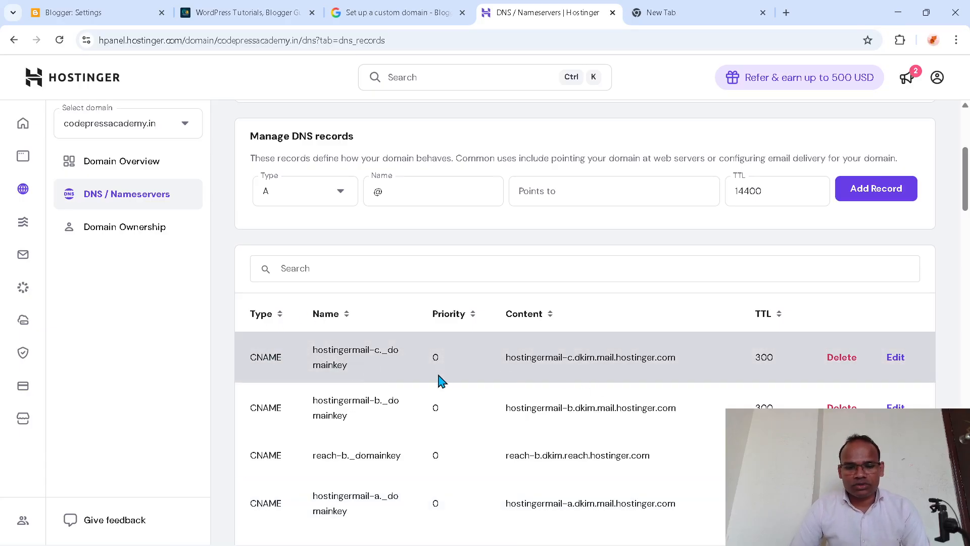
pyautogui.scroll(-3, 434, 384)
pyautogui.scroll(3, 512, 383)
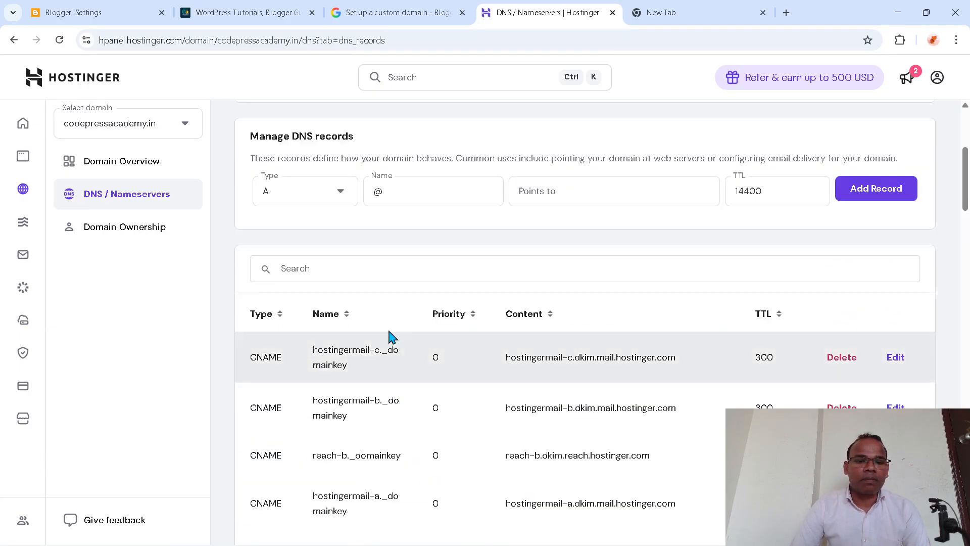
pyautogui.scroll(-3, 483, 379)
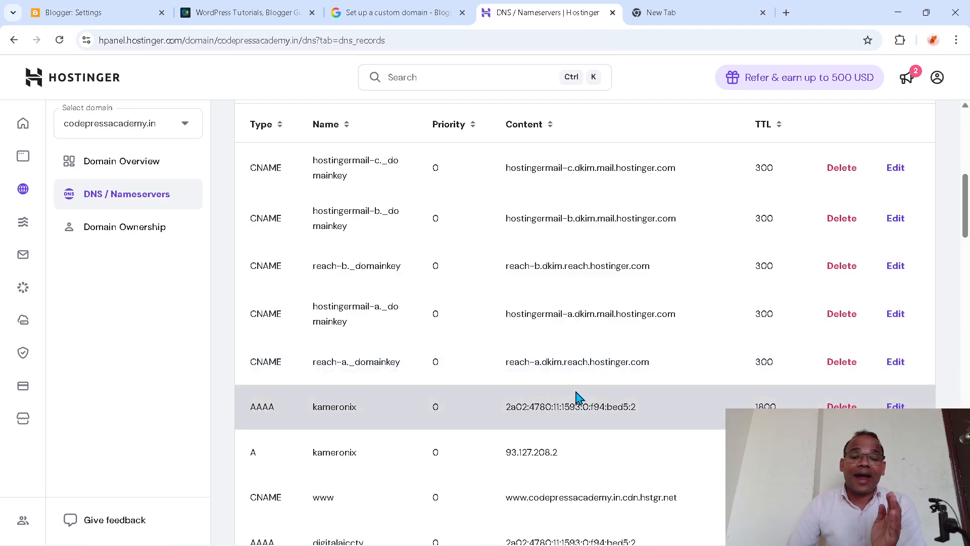
pyautogui.scroll(-3, 544, 389)
pyautogui.scroll(4, 544, 390)
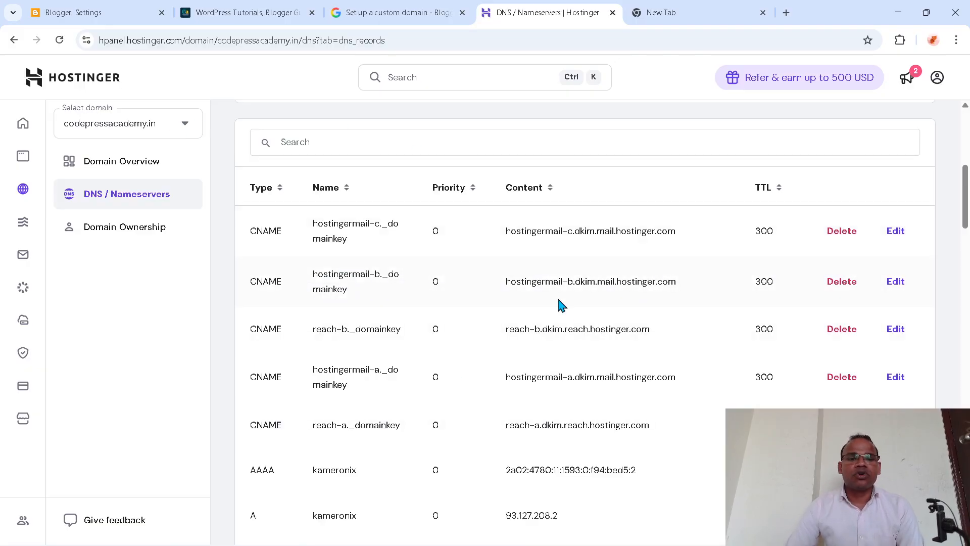
pyautogui.scroll(4, 586, 333)
pyautogui.scroll(4, 586, 334)
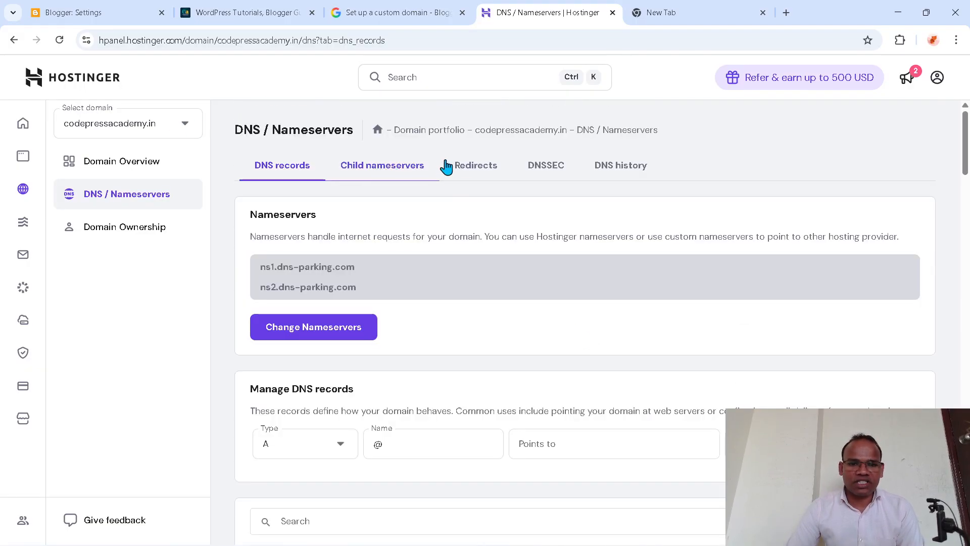
pyautogui.moveTo(479, 132); pyautogui.dragTo(562, 130)
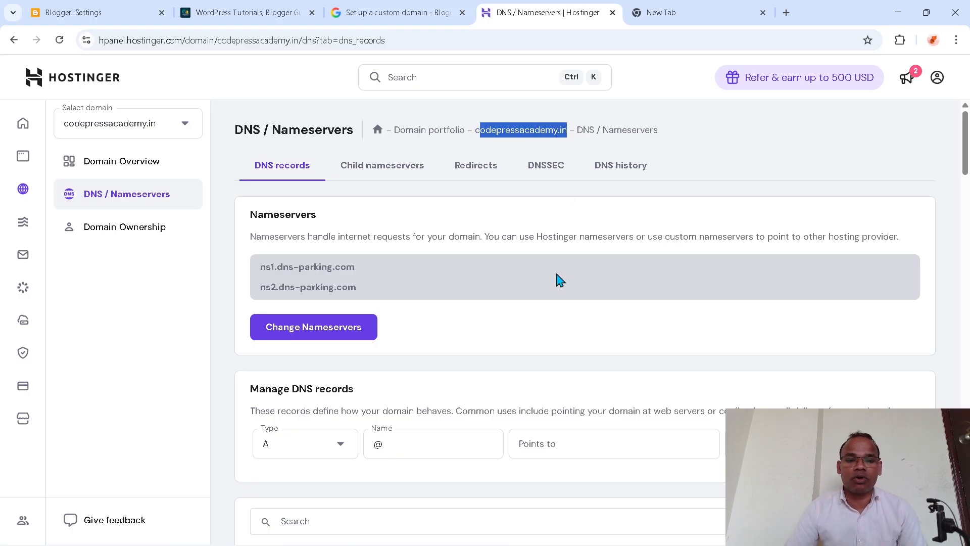
pyautogui.scroll(-5, 600, 313)
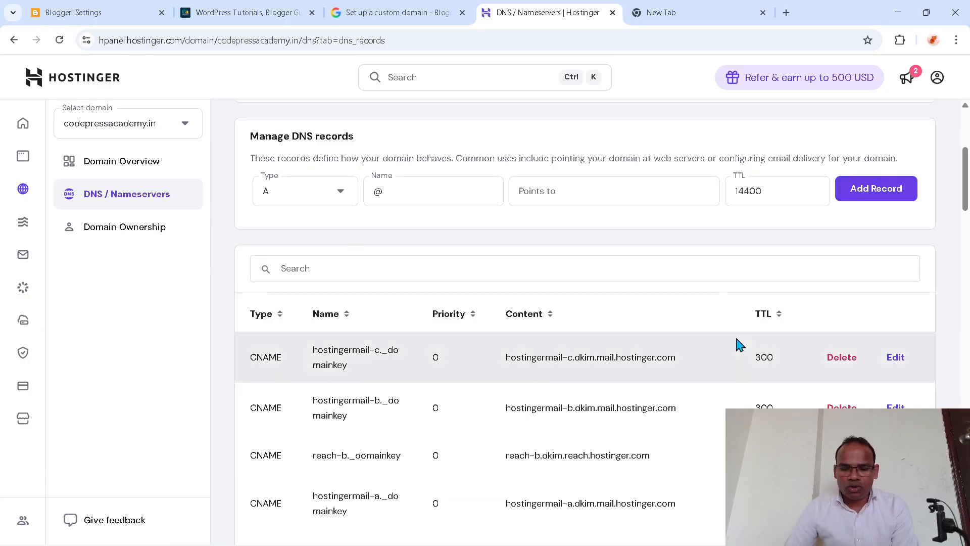
pyautogui.scroll(-1, 664, 491)
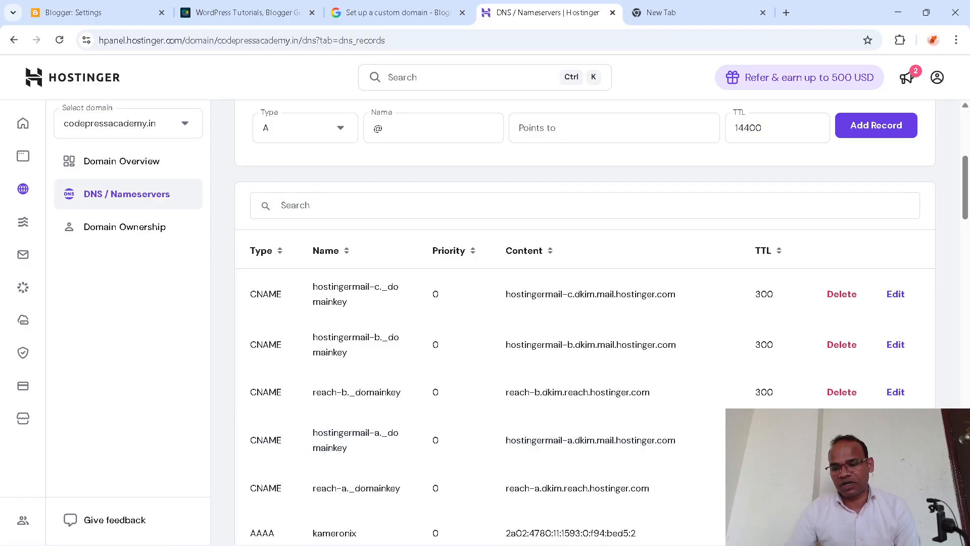
pyautogui.scroll(-2, 544, 433)
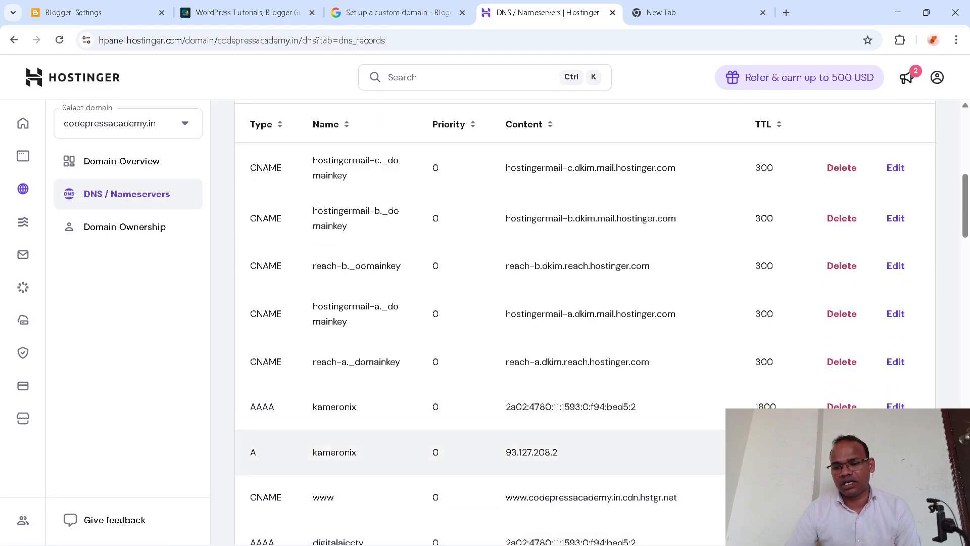
# Look over the Manage DNS records form and the existing CNAME, A and AAAA records of codepressacademy.in.
pyautogui.scroll(3, 847, 343)
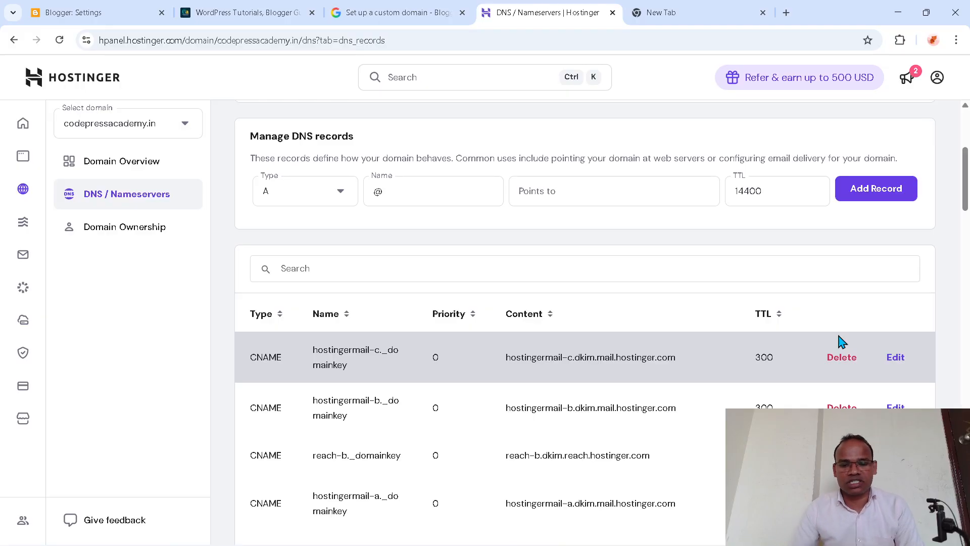
pyautogui.scroll(-4, 840, 342)
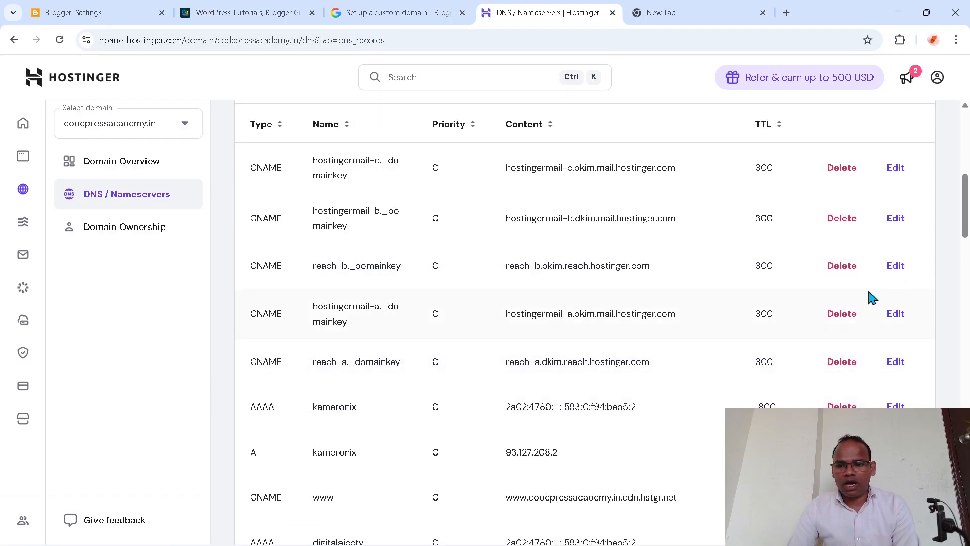
pyautogui.scroll(1, 833, 375)
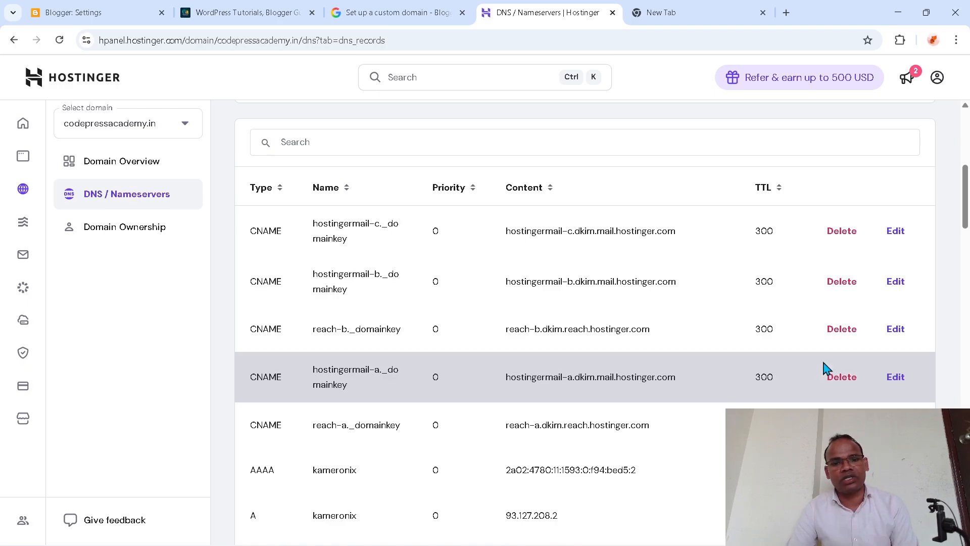
pyautogui.scroll(3, 824, 368)
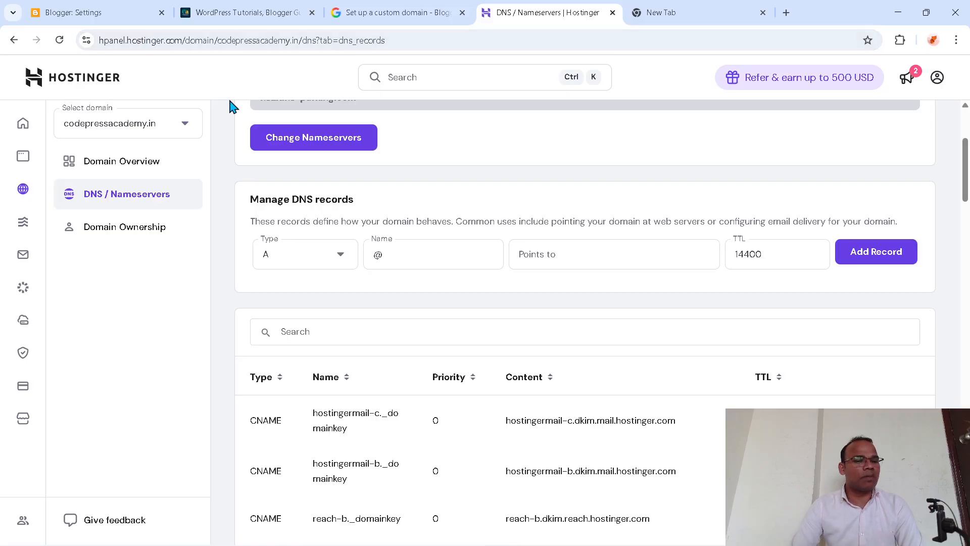
# Return to the Blogger settings and review the Publishing section with its blog address, custom domain and redirect domain entries.
pyautogui.click(77, 12)
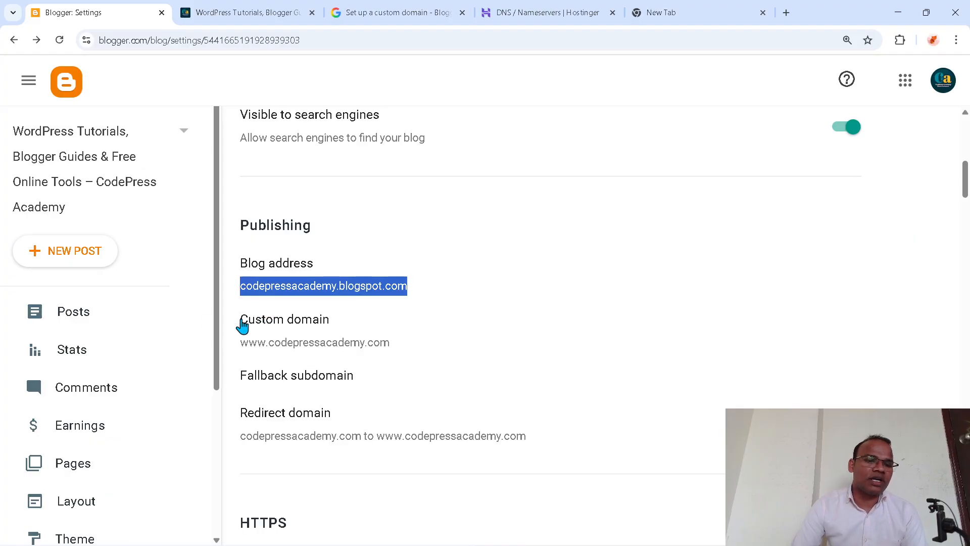
pyautogui.scroll(-4, 151, 318)
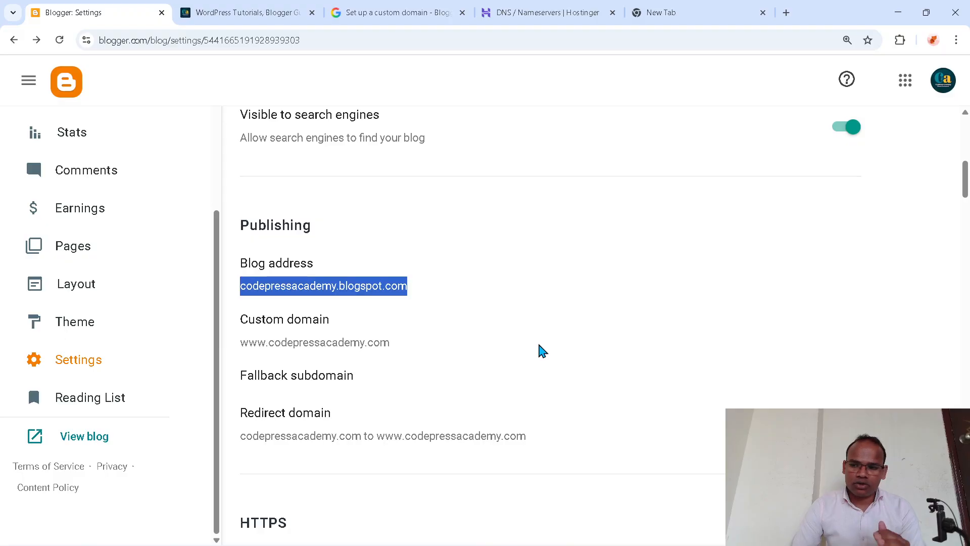
pyautogui.scroll(-6, 546, 350)
pyautogui.scroll(3, 545, 350)
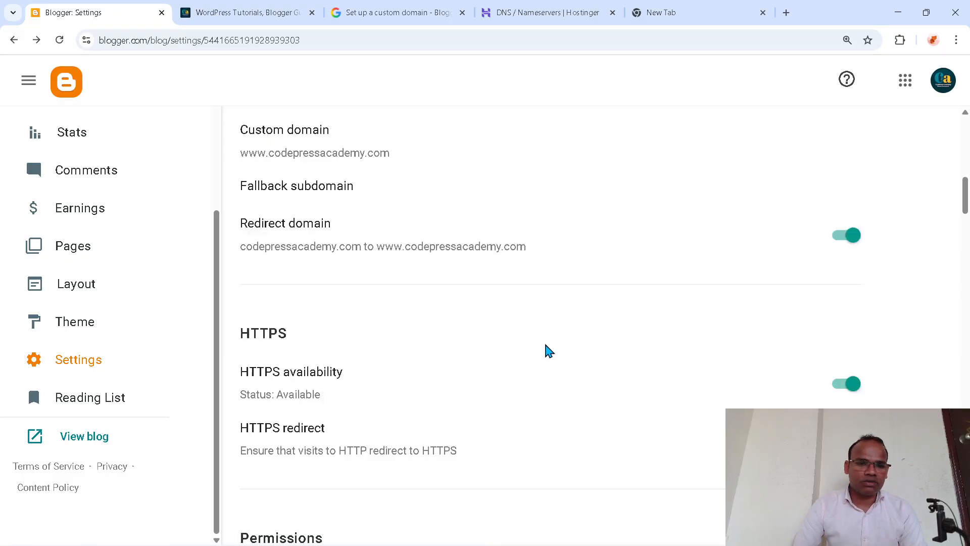
pyautogui.scroll(7, 408, 331)
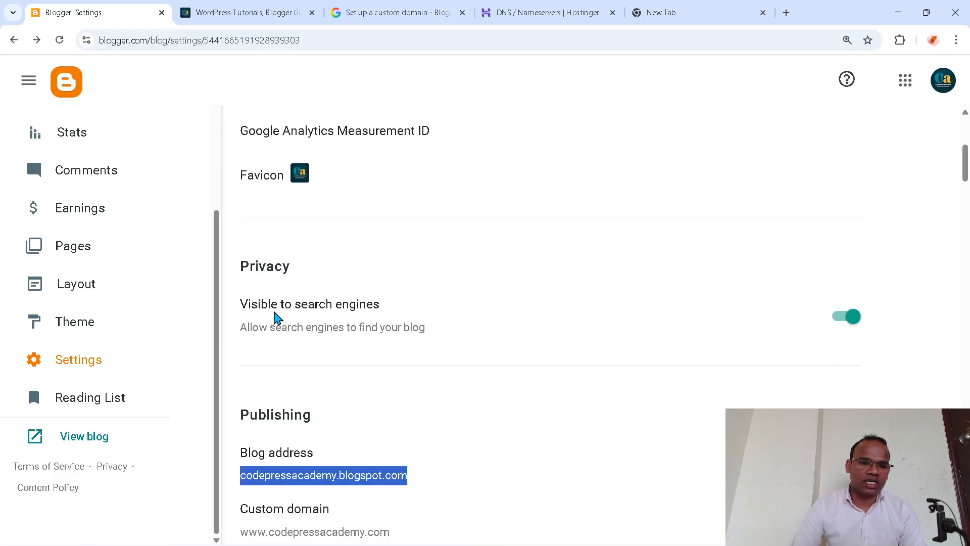
pyautogui.moveTo(239, 411); pyautogui.dragTo(326, 418)
pyautogui.scroll(-1, 511, 392)
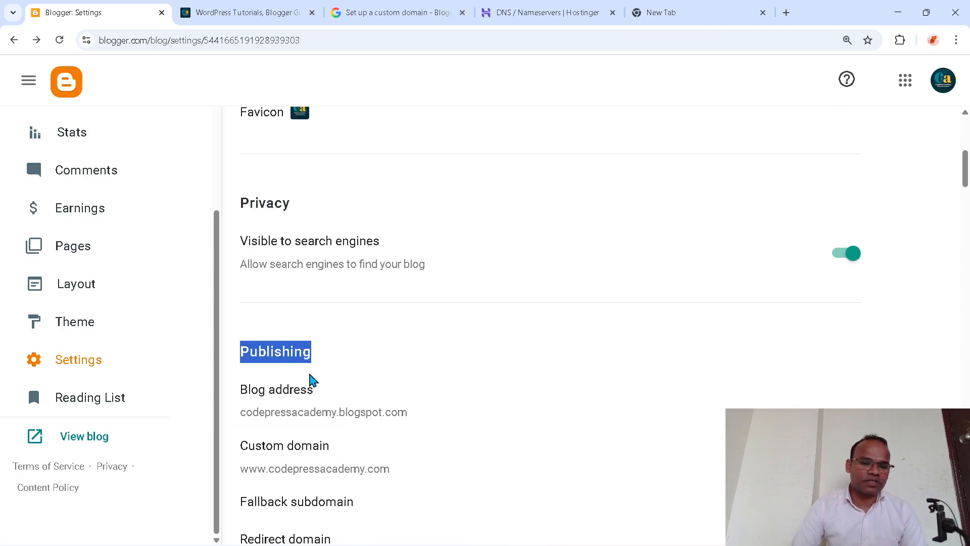
pyautogui.scroll(-2, 402, 390)
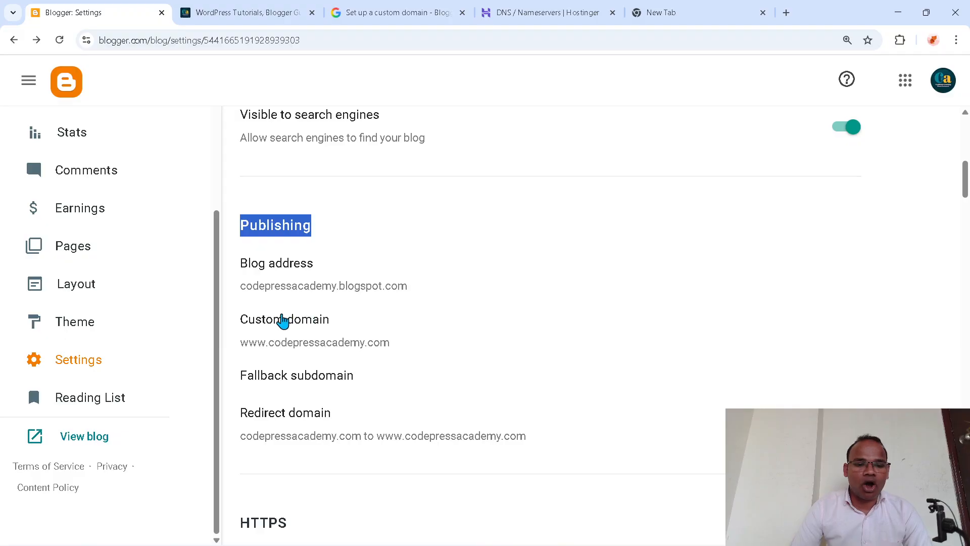
pyautogui.click(283, 320)
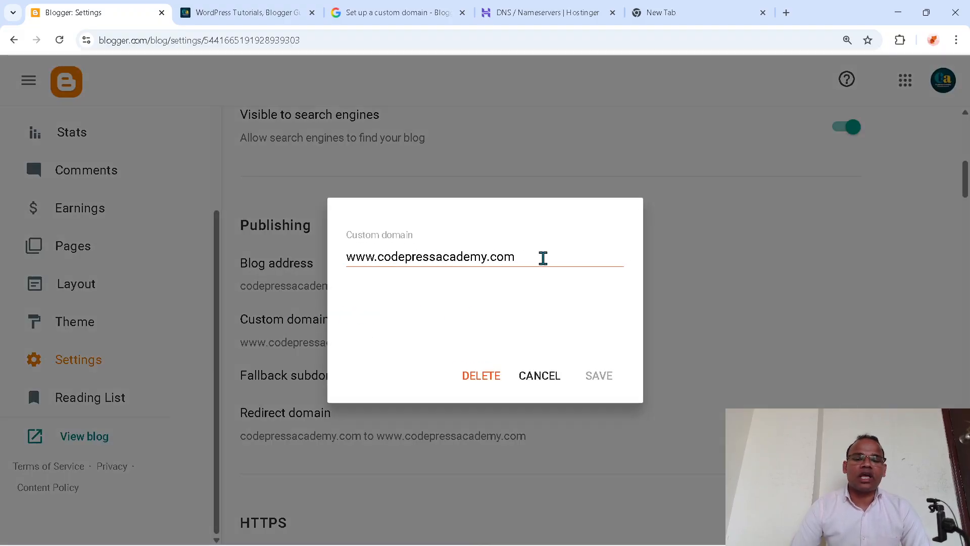
pyautogui.moveTo(543, 260); pyautogui.dragTo(311, 276)
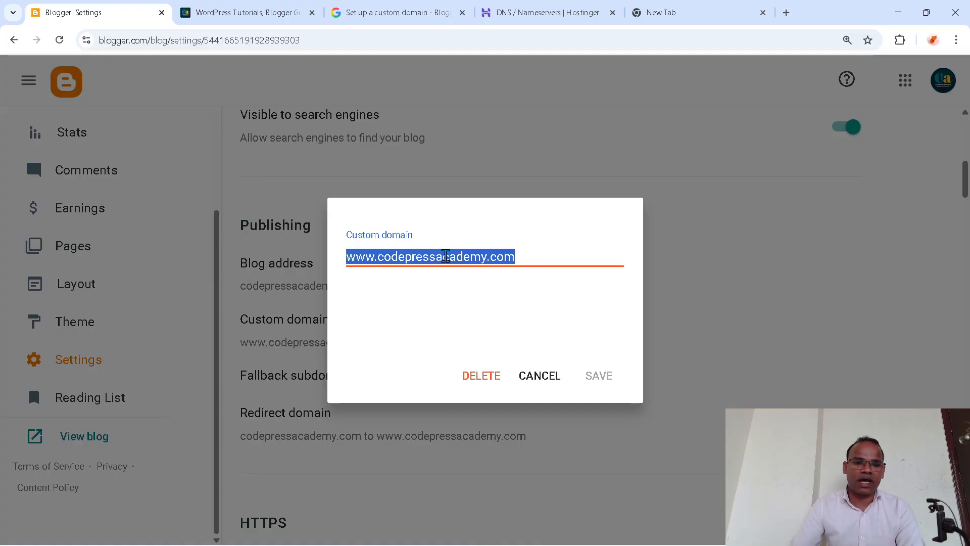
pyautogui.click(517, 255)
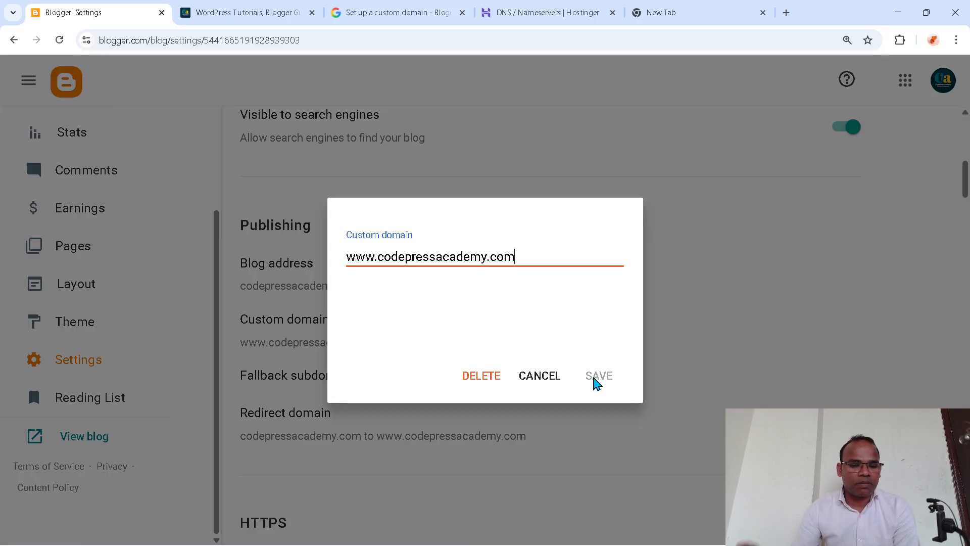
# Switch to the Photos screenshot of Blogger's custom domain error and enlarge it to read the two required CNAME records.
pyautogui.hotkey('alt', 'Tab')
pyautogui.hotkey('alt', 'Tab')
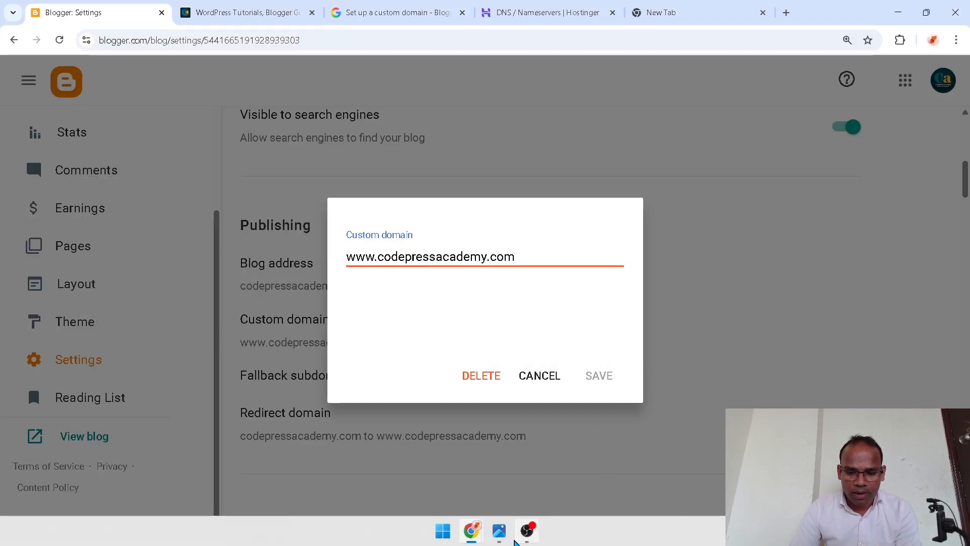
pyautogui.click(500, 538)
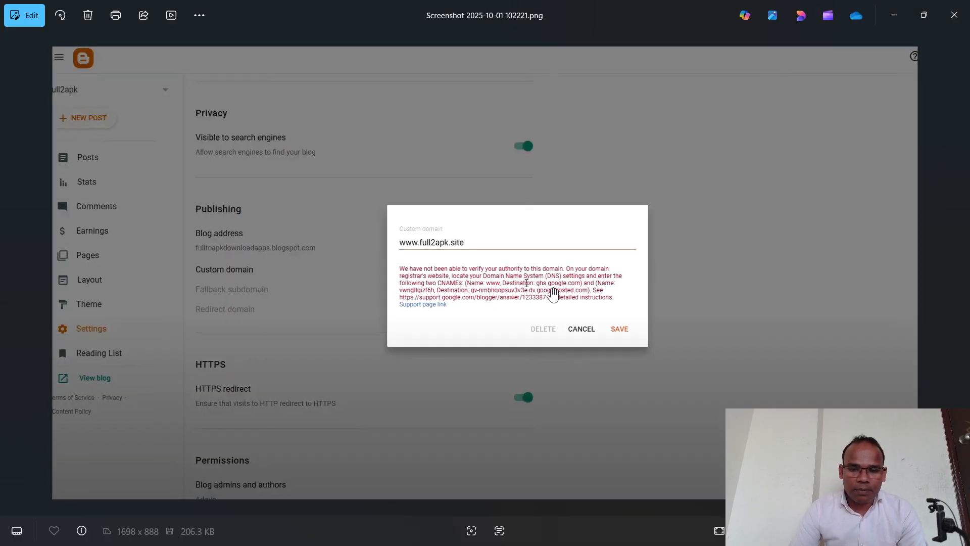
pyautogui.scroll(2, 554, 291)
pyautogui.scroll(1, 419, 311)
pyautogui.scroll(2, 419, 312)
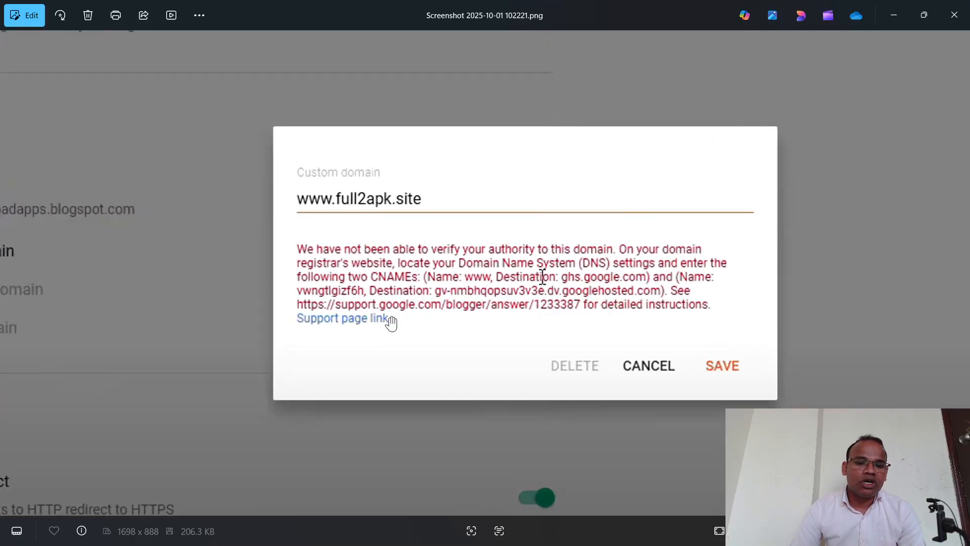
pyautogui.scroll(-1, 404, 327)
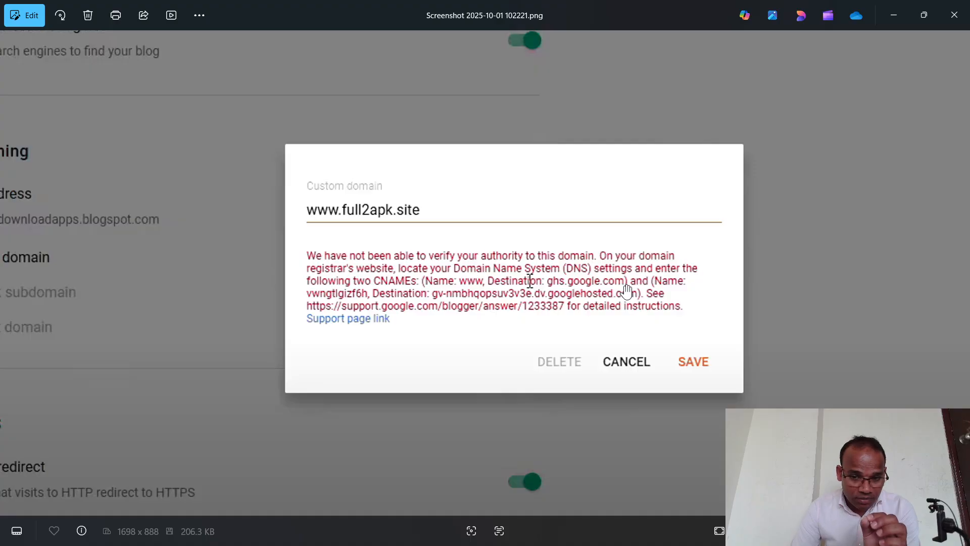
# Switch back to the Blogger settings in Chrome and close the custom domain editor without saving.
pyautogui.moveTo(819, 543)
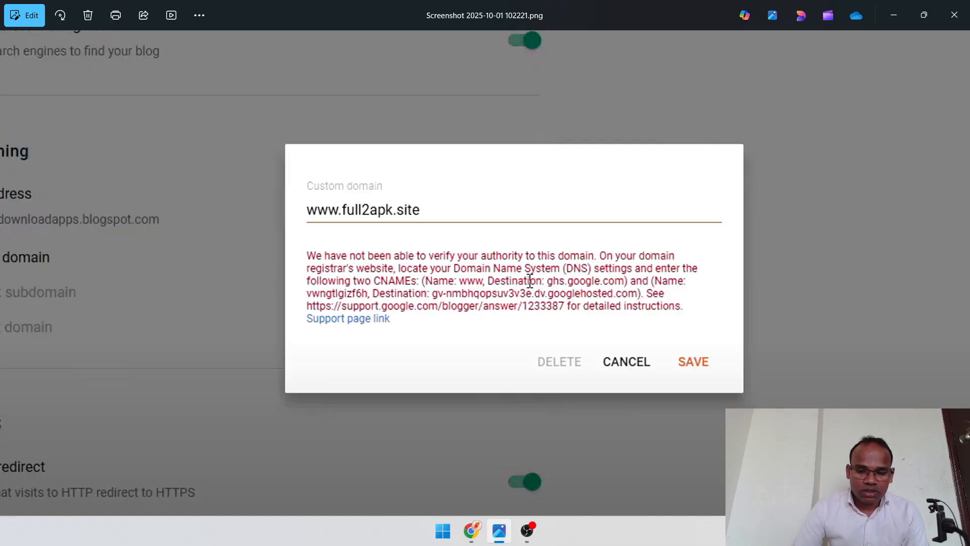
pyautogui.moveTo(499, 531)
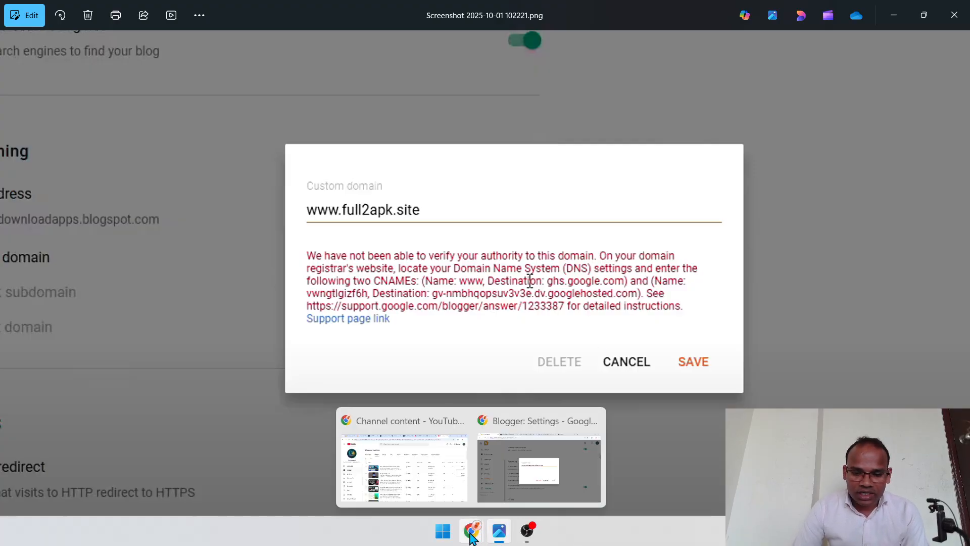
pyautogui.click(545, 455)
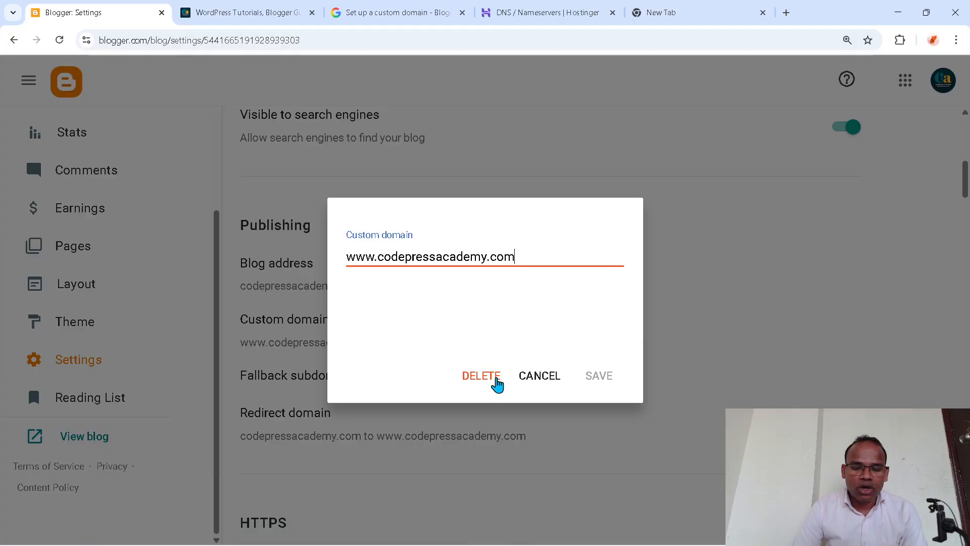
pyautogui.click(540, 375)
pyautogui.scroll(9, 530, 404)
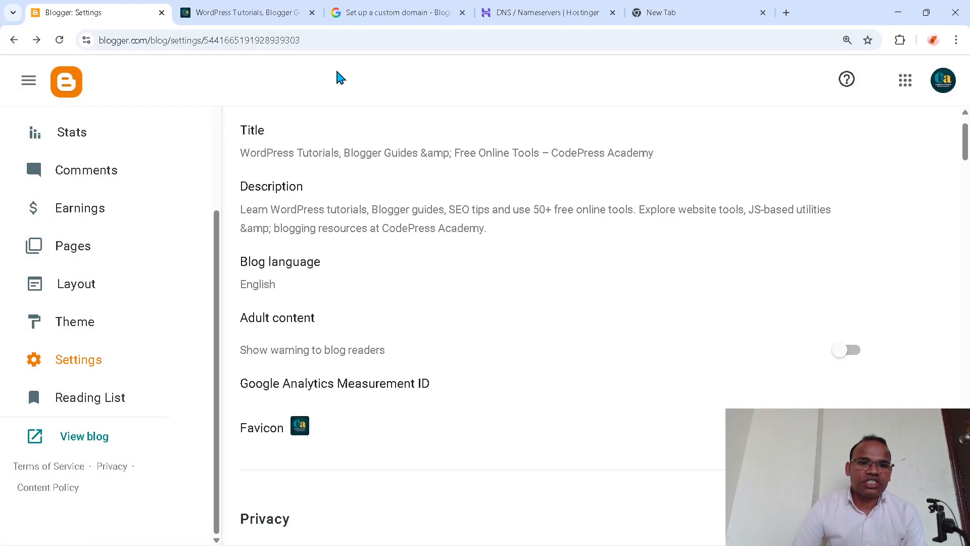
pyautogui.click(556, 13)
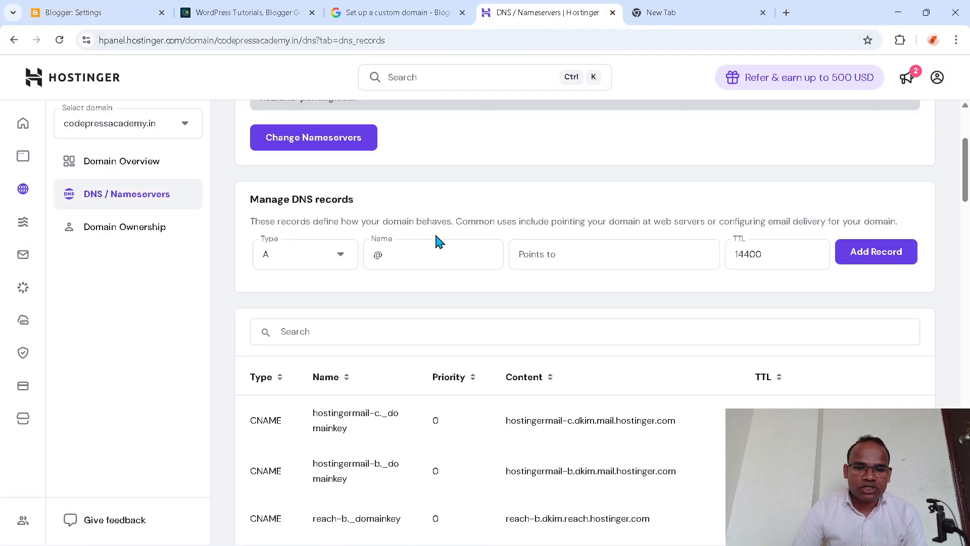
pyautogui.click(333, 256)
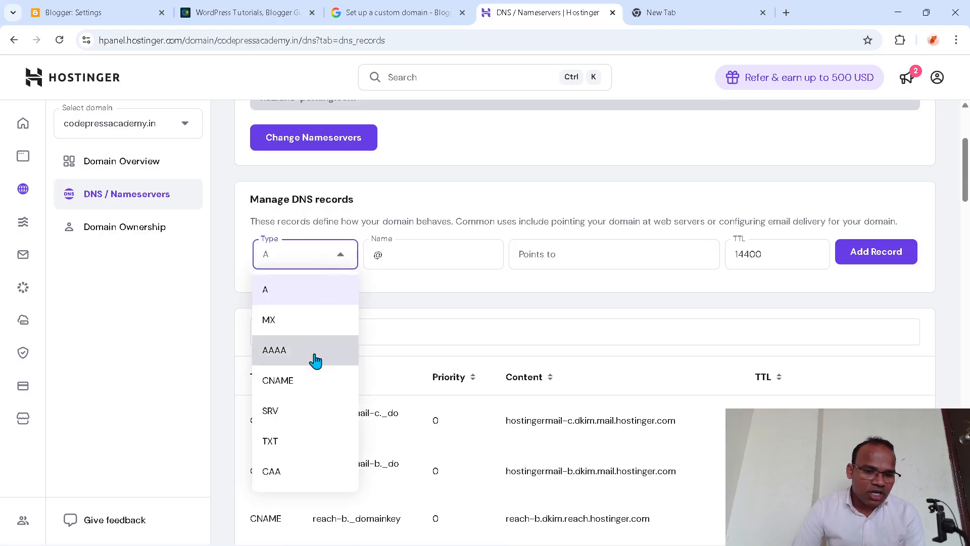
pyautogui.click(296, 385)
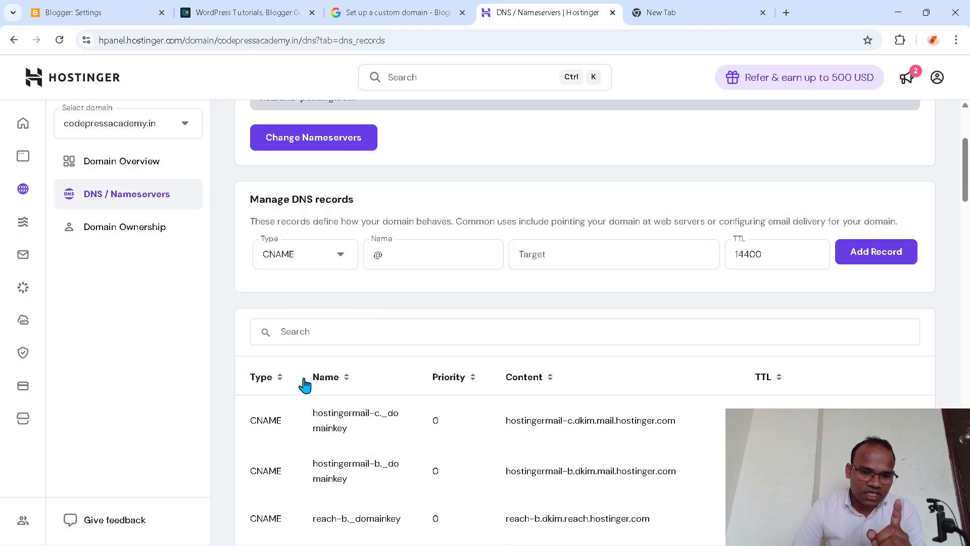
pyautogui.doubleClick(375, 259)
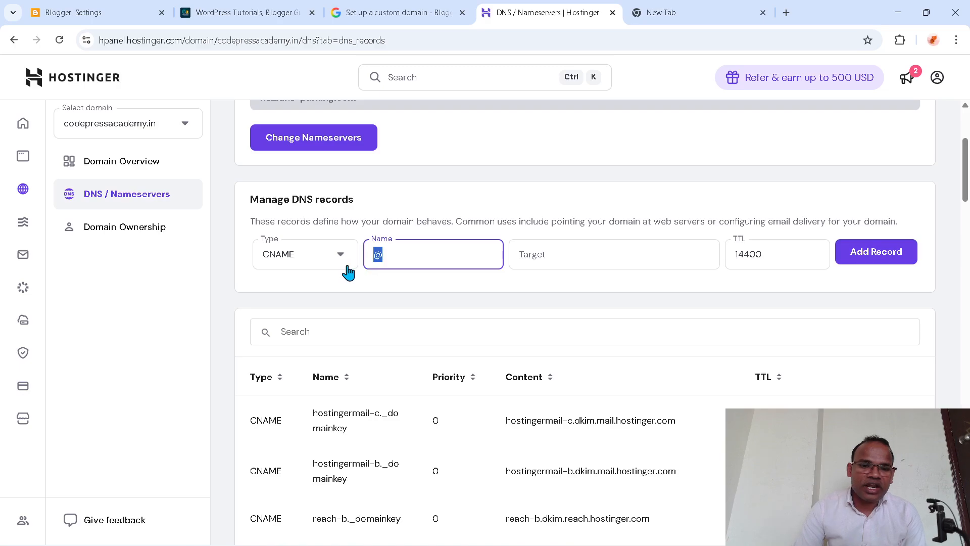
pyautogui.press('BackSpace')
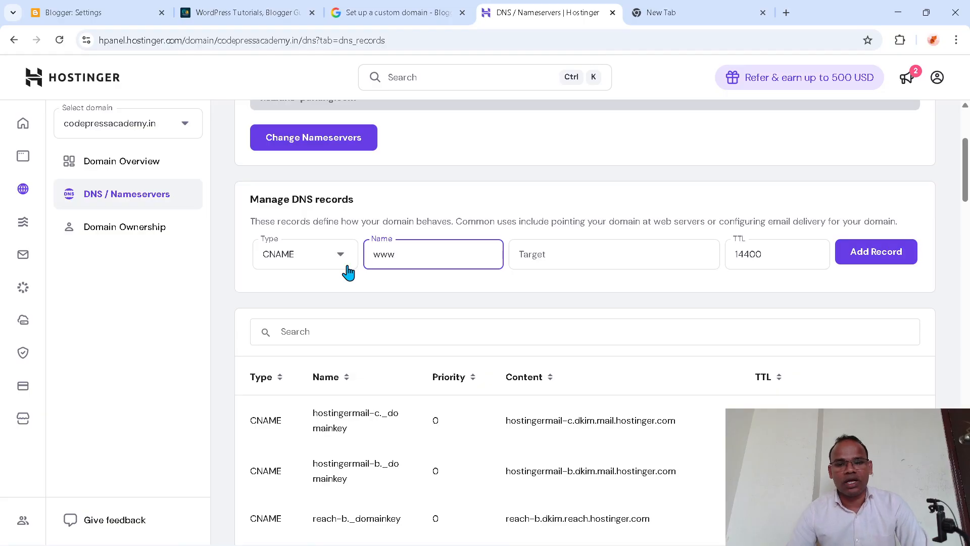
pyautogui.click(548, 256)
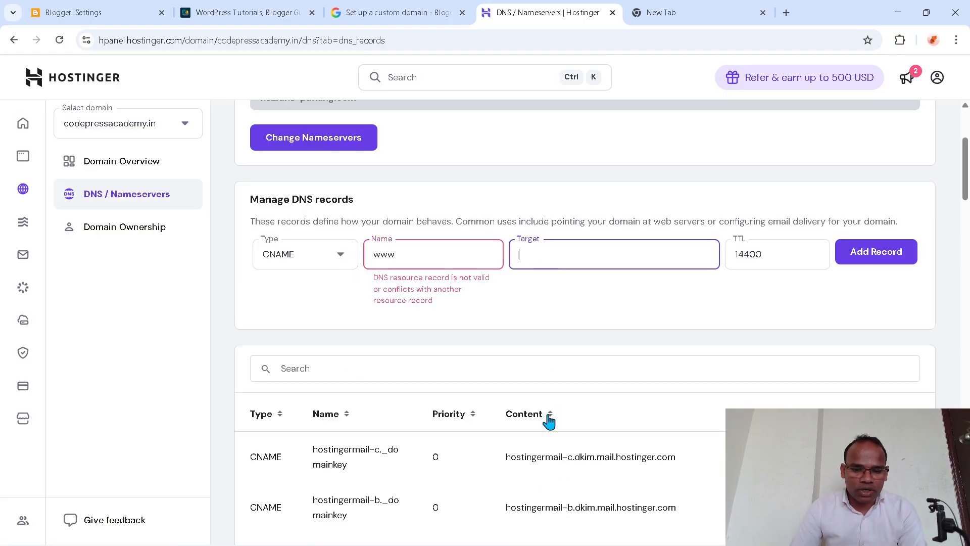
# Check the error screenshot in Photos for the www record's destination, and return to the Hostinger DNS form.
pyautogui.moveTo(566, 543)
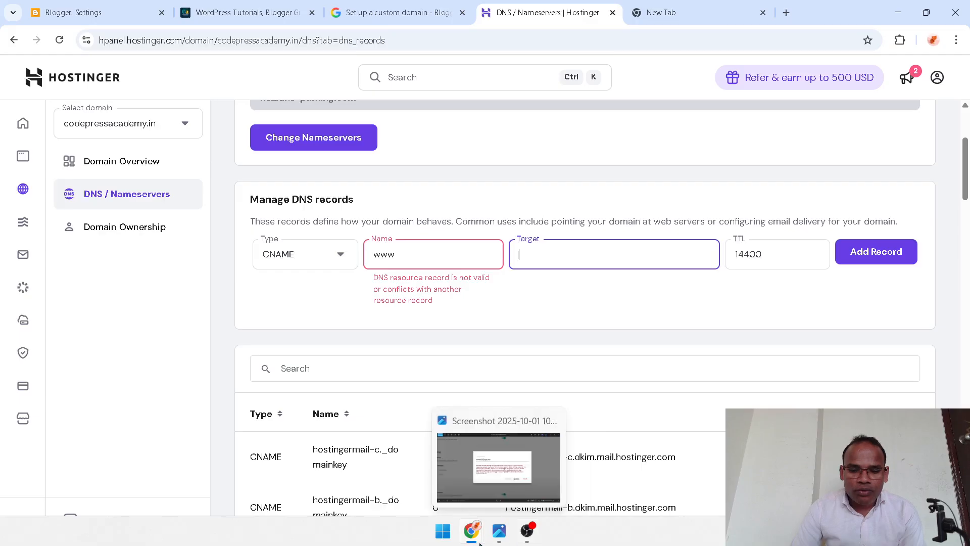
pyautogui.moveTo(470, 528)
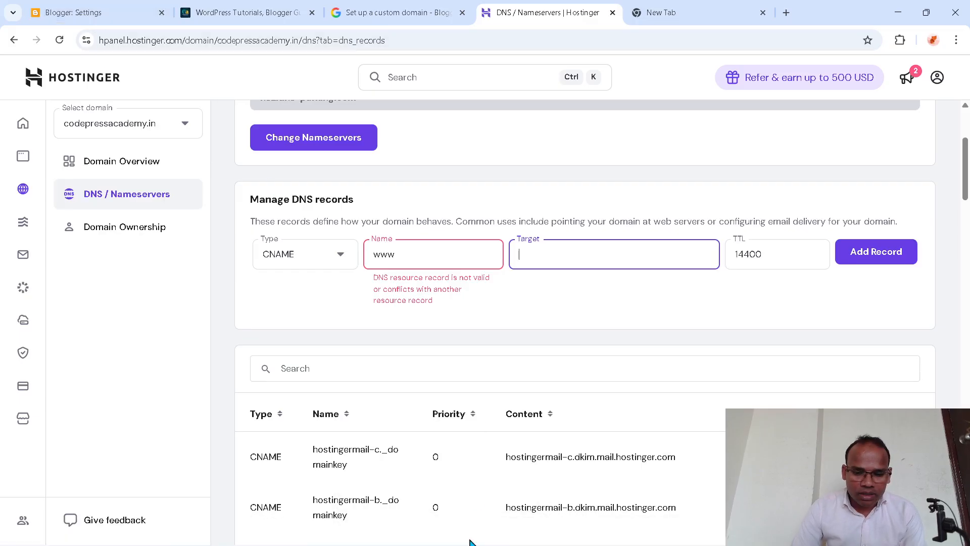
pyautogui.click(503, 541)
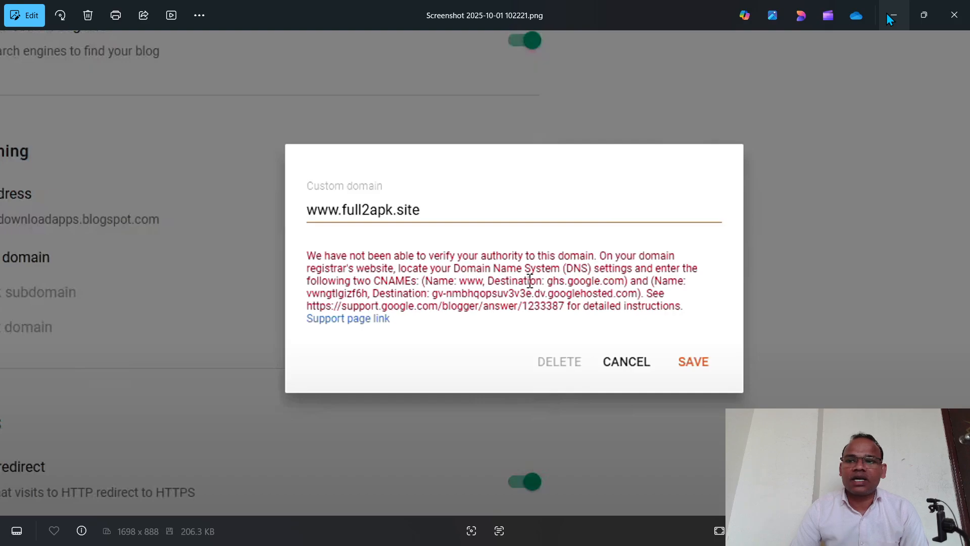
pyautogui.moveTo(561, 544)
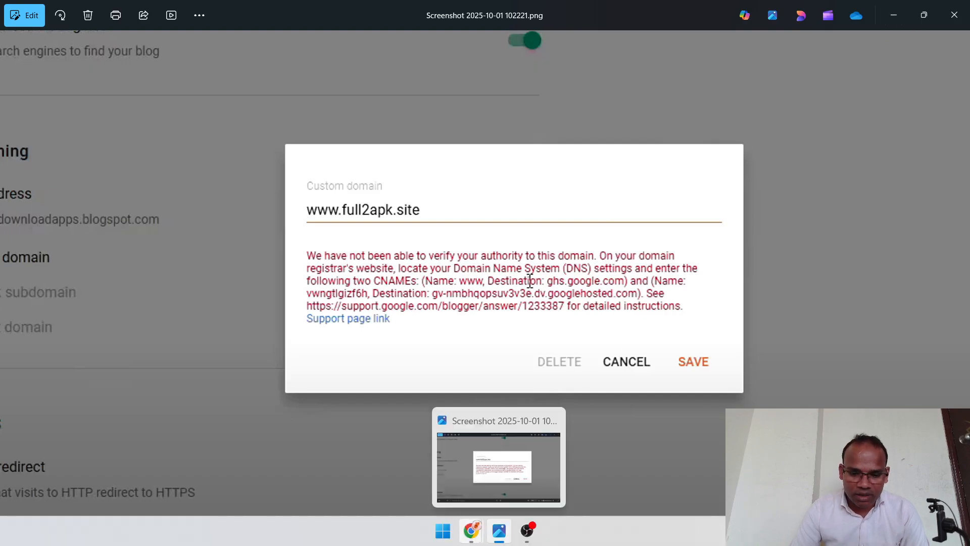
pyautogui.click(546, 489)
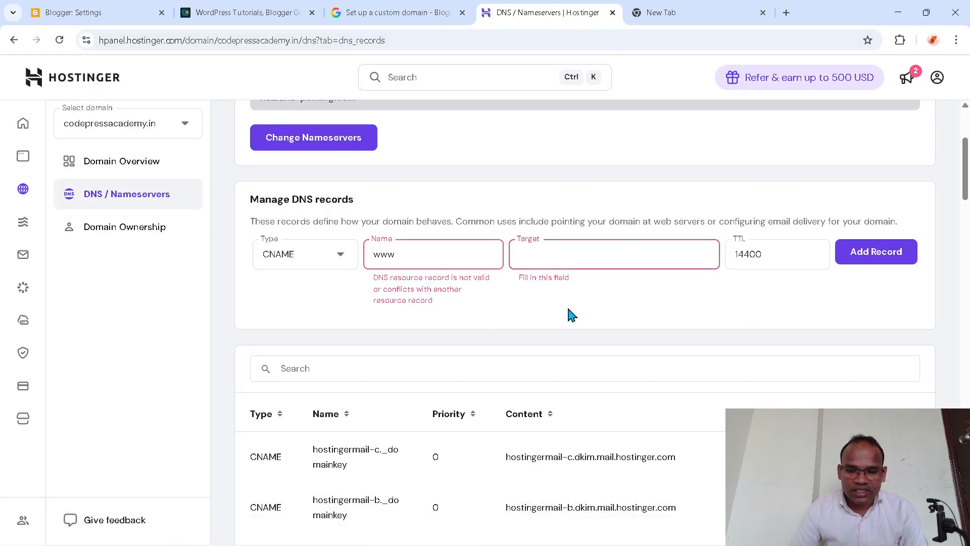
# Look through the existing DNS records of codepressacademy.in for a conflicting www record, and return to the new record form.
pyautogui.scroll(-3, 634, 355)
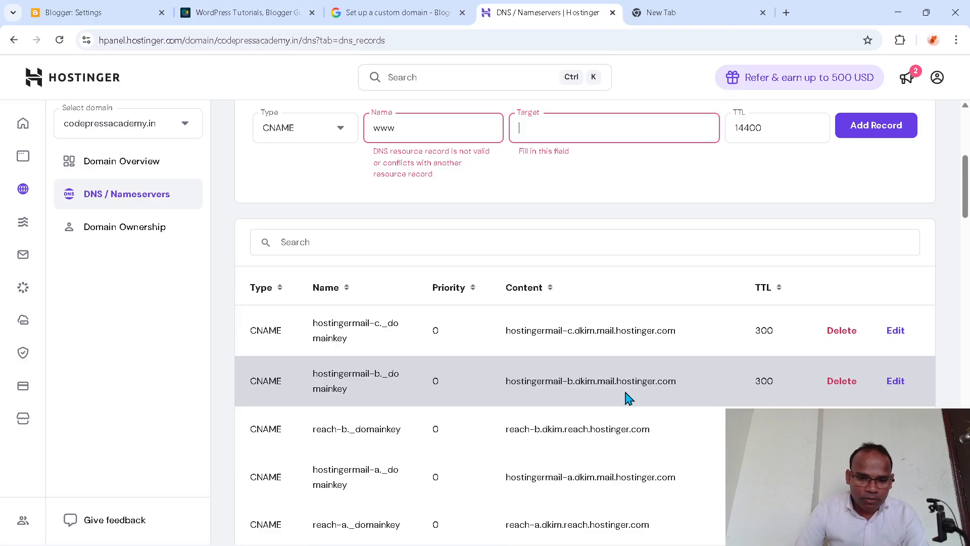
pyautogui.scroll(-3, 510, 426)
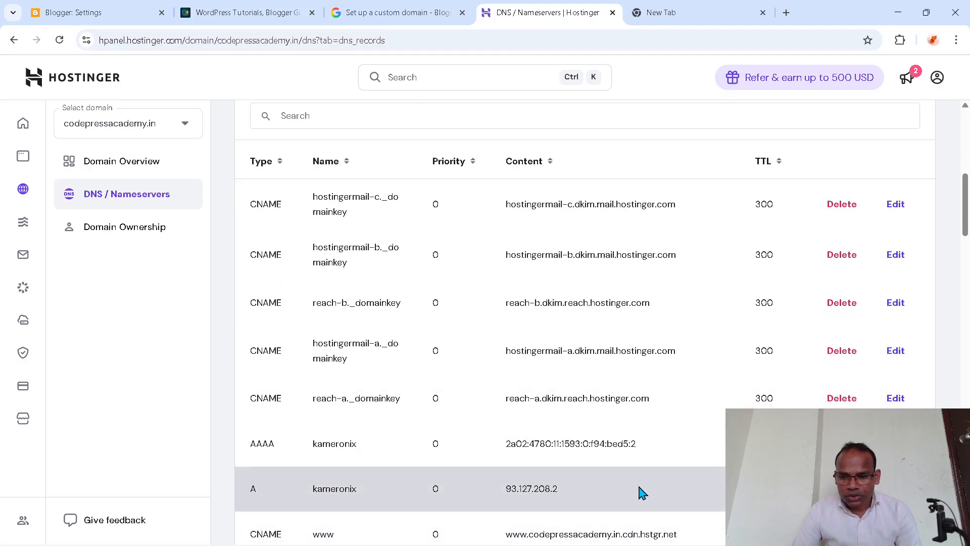
pyautogui.scroll(-3, 640, 493)
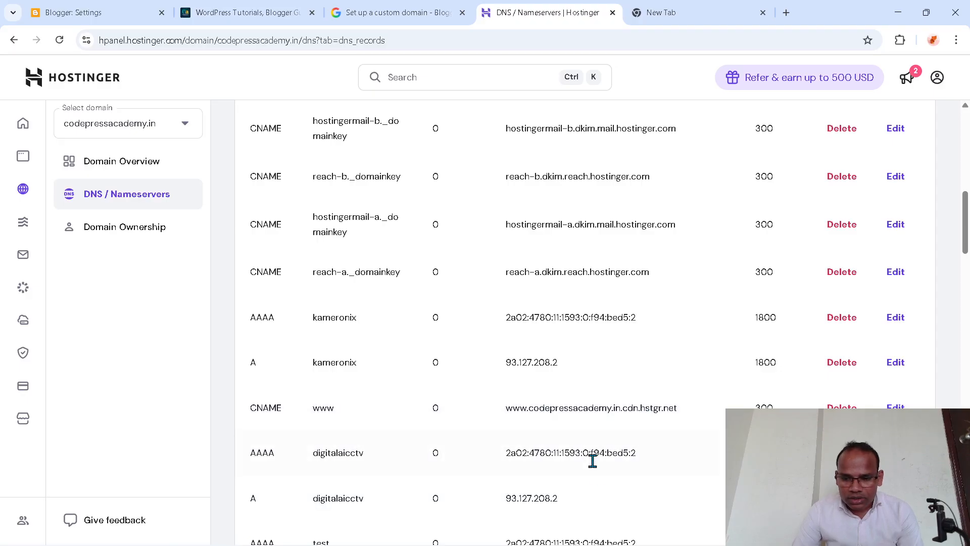
pyautogui.scroll(-12, 596, 465)
pyautogui.scroll(-13, 602, 508)
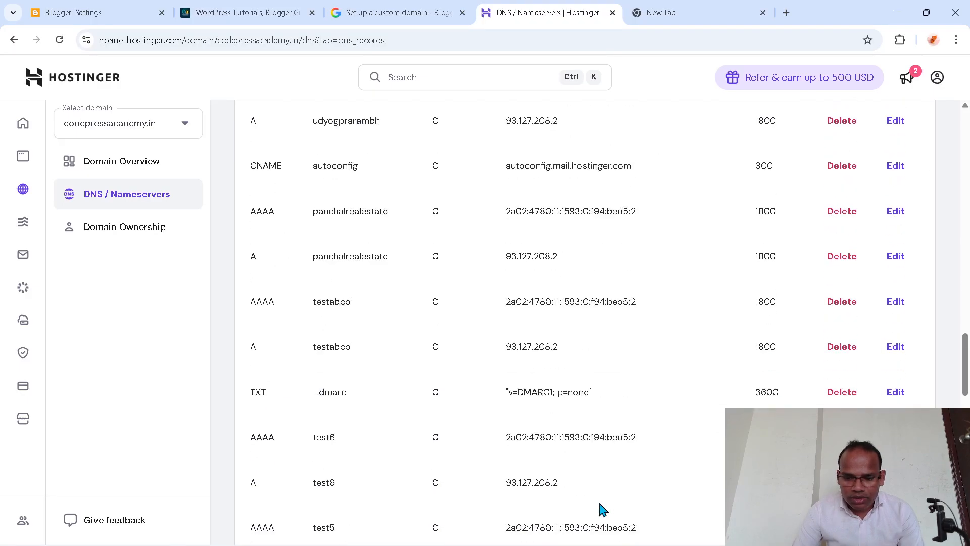
pyautogui.scroll(-5, 602, 508)
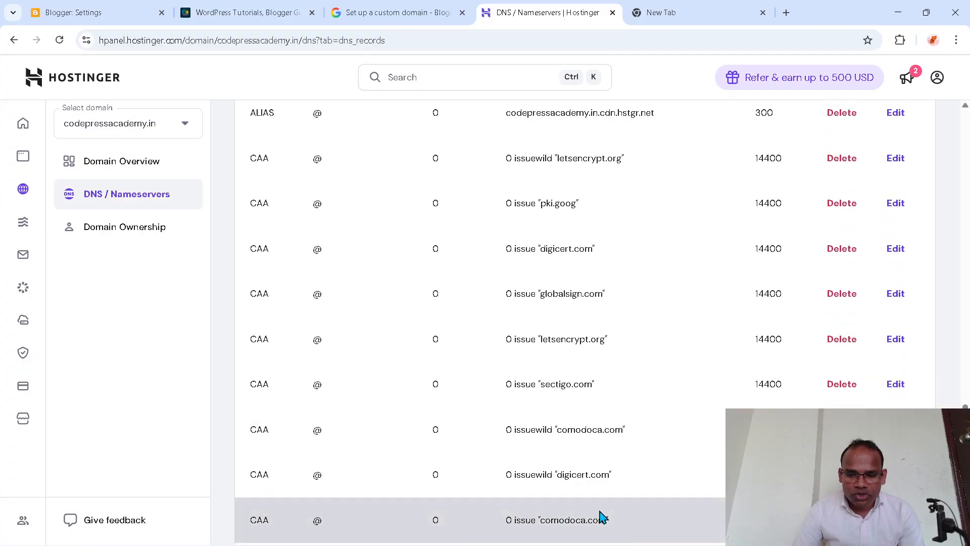
pyautogui.scroll(9, 601, 518)
pyautogui.scroll(14, 591, 349)
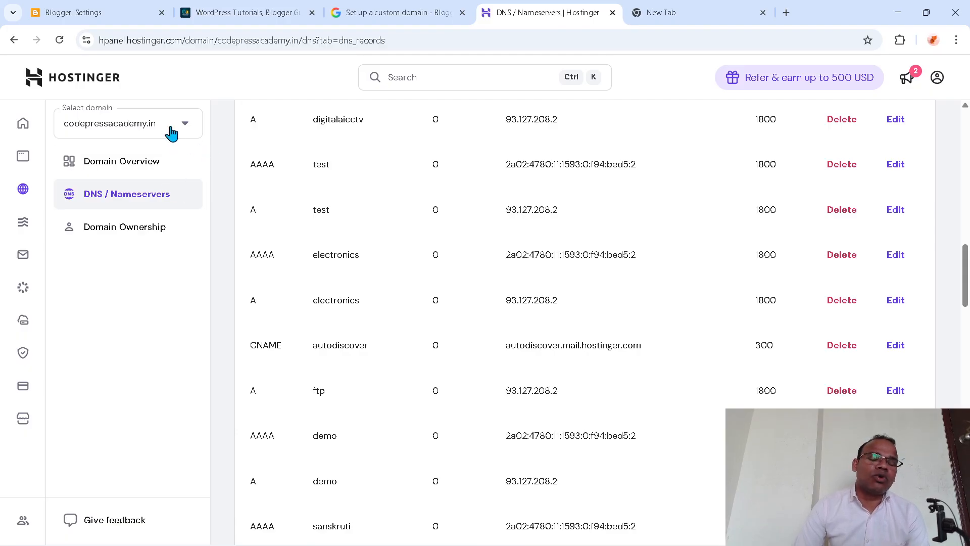
pyautogui.scroll(4, 556, 303)
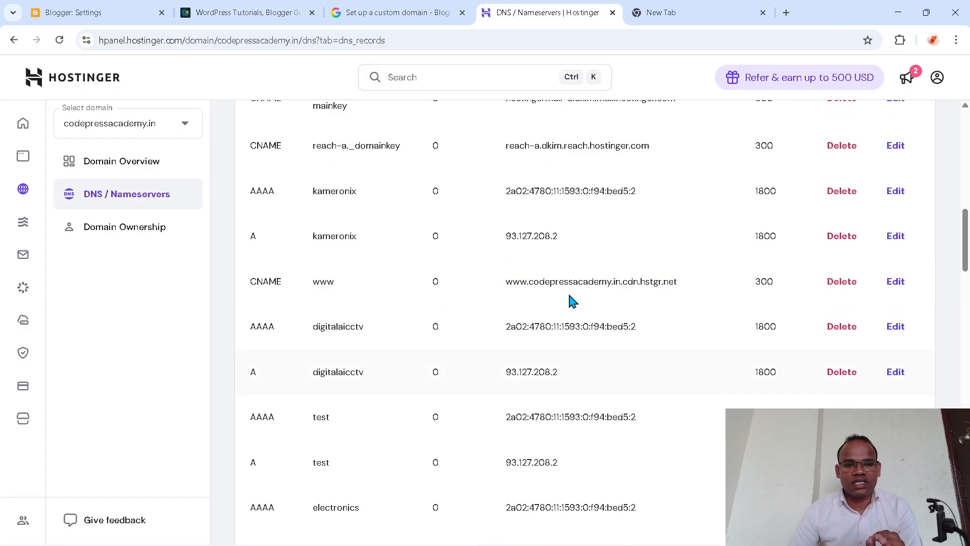
pyautogui.scroll(11, 572, 301)
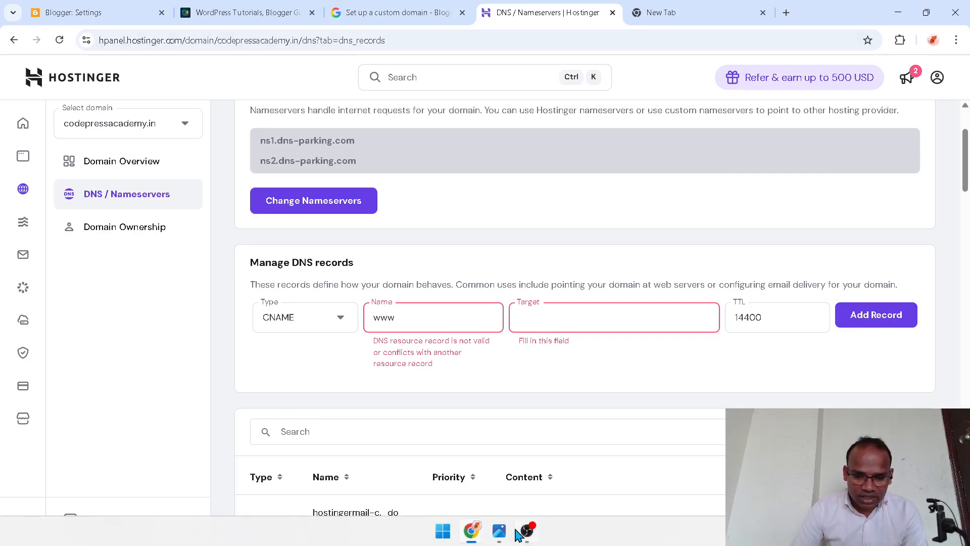
# Recheck the www record's name and destination in the Photos error screenshot, and return to Hostinger's DNS form in Chrome.
pyautogui.click(498, 530)
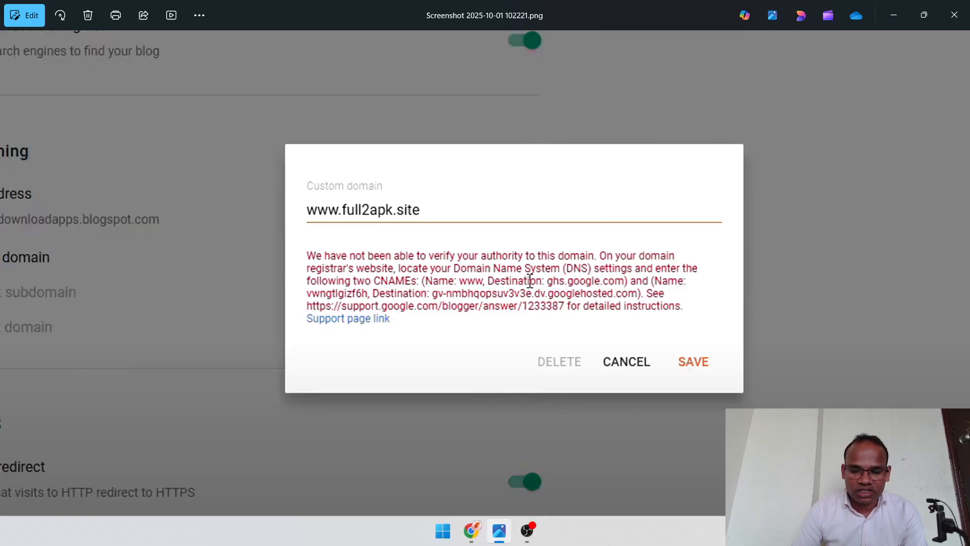
pyautogui.moveTo(471, 530)
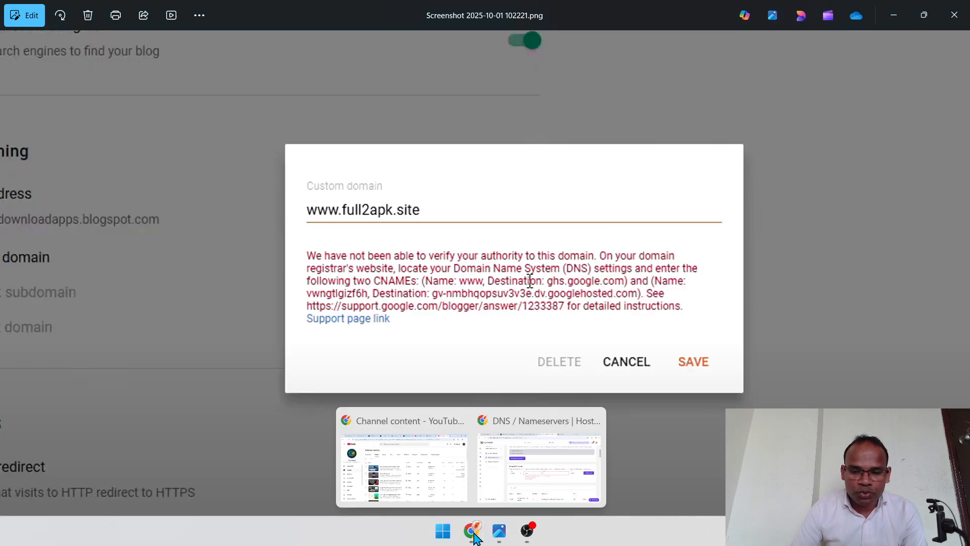
pyautogui.click(484, 464)
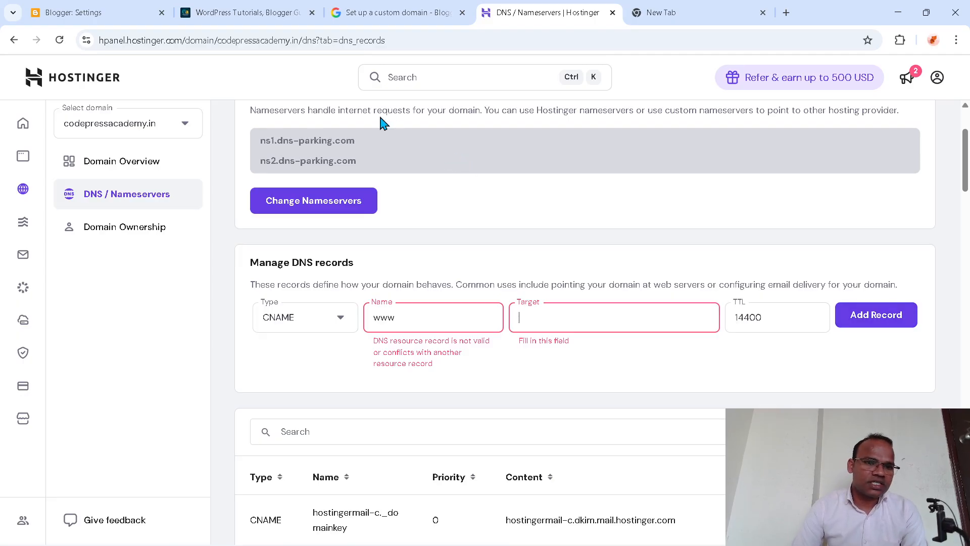
# View the Blogger settings, review both required CNAME records in the Photos error screenshot, and return to Hostinger's DNS page.
pyautogui.click(105, 19)
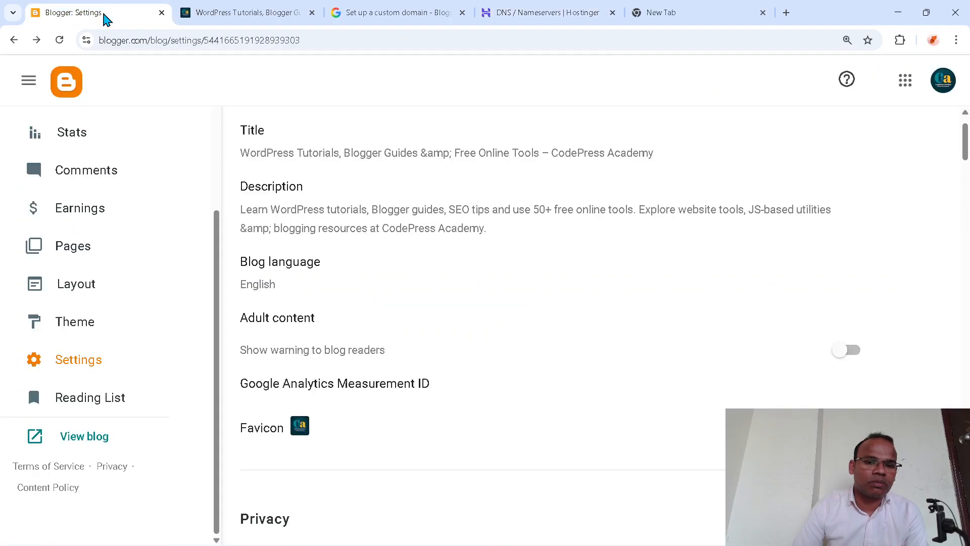
pyautogui.moveTo(530, 528)
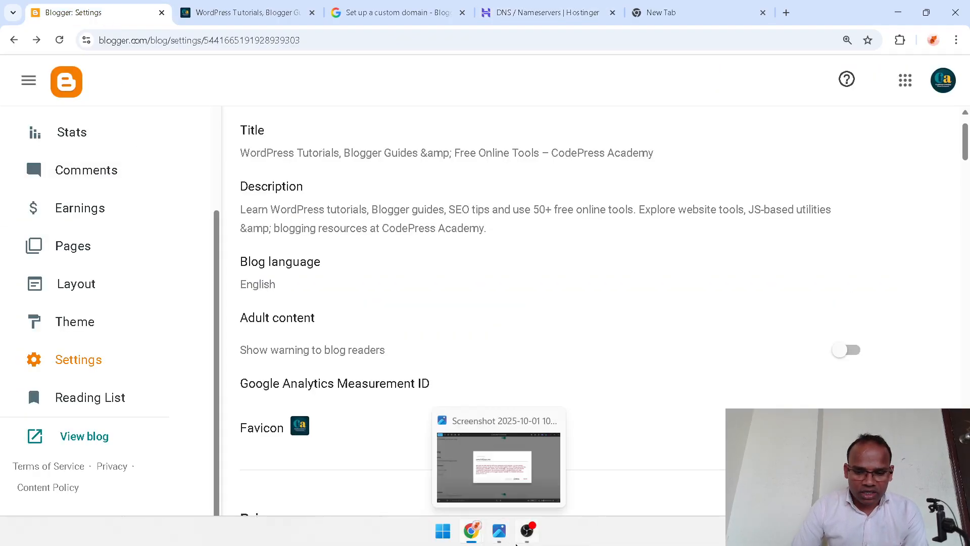
pyautogui.click(500, 529)
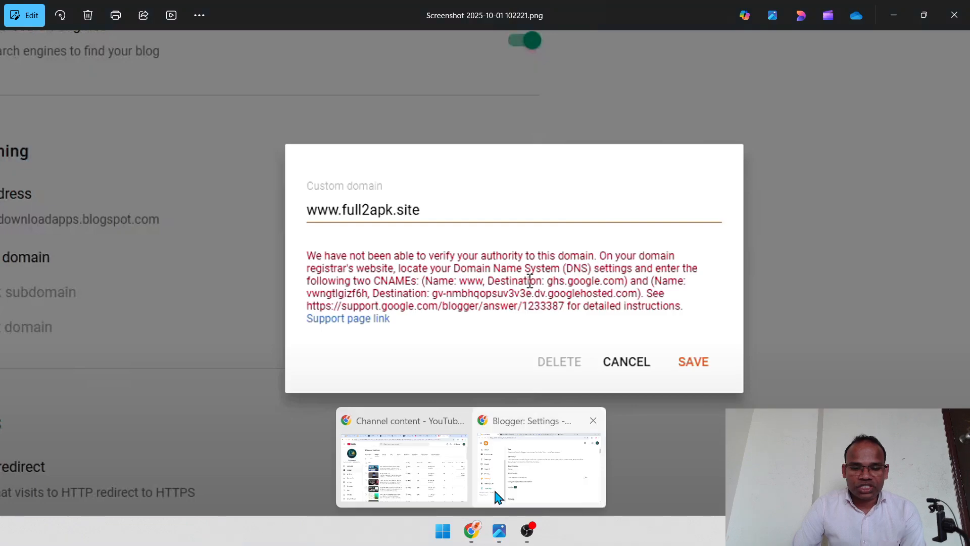
pyautogui.click(498, 448)
pyautogui.click(491, 15)
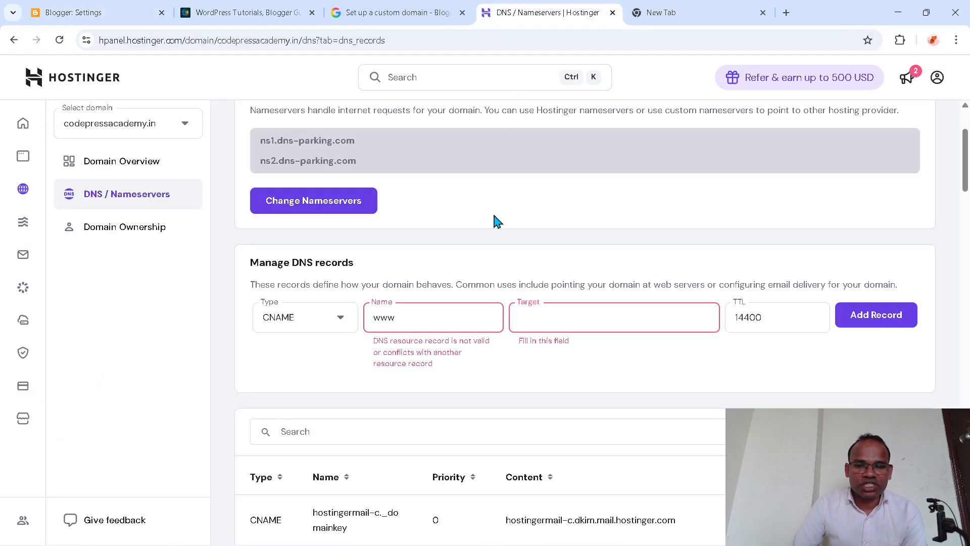
# Choose CNAME again as the type in the new DNS record form and clear the www name.
pyautogui.click(336, 322)
pyautogui.click(277, 444)
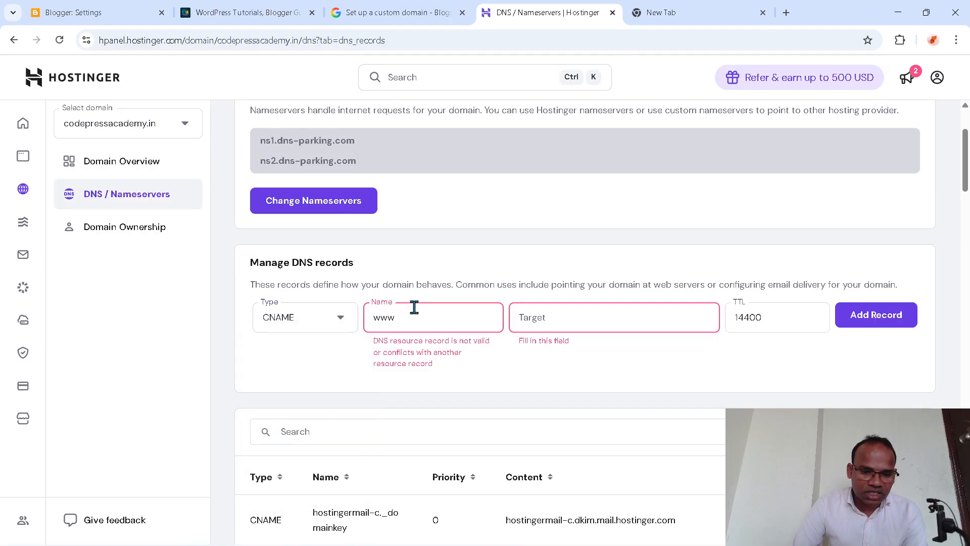
pyautogui.moveTo(424, 318); pyautogui.dragTo(340, 325)
pyautogui.press('BackSpace')
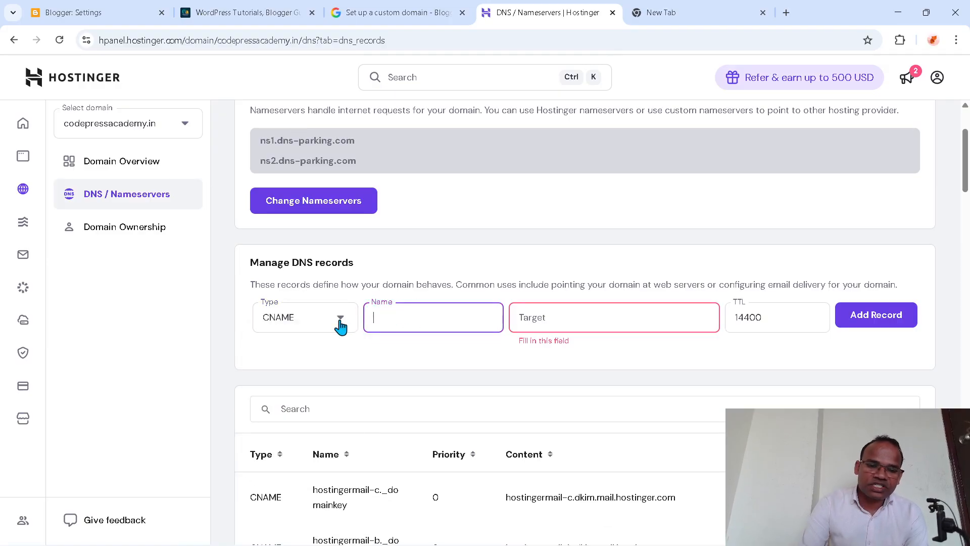
# Read the second CNAME record's name and destination in the Photos screenshot, and return to the target entry of Hostinger's DNS form.
pyautogui.moveTo(575, 545)
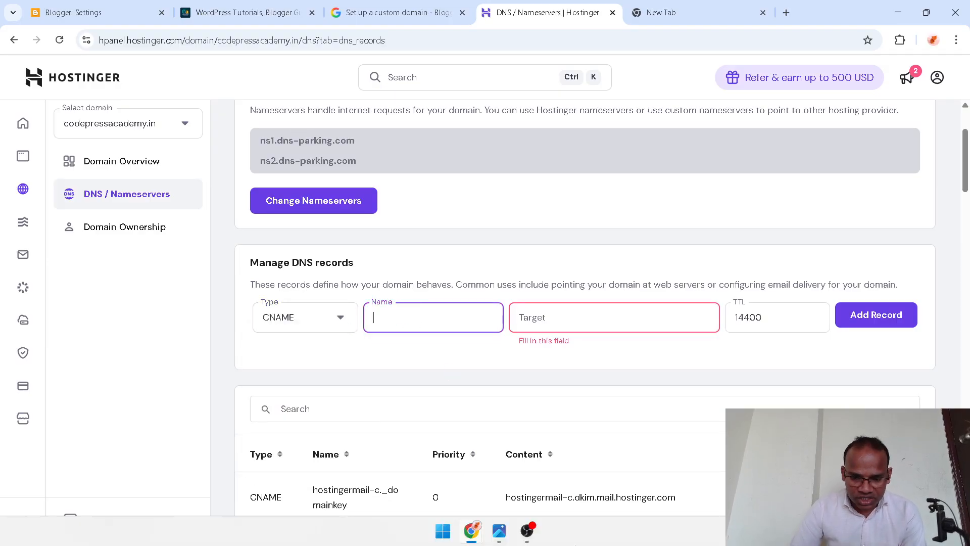
pyautogui.click(509, 538)
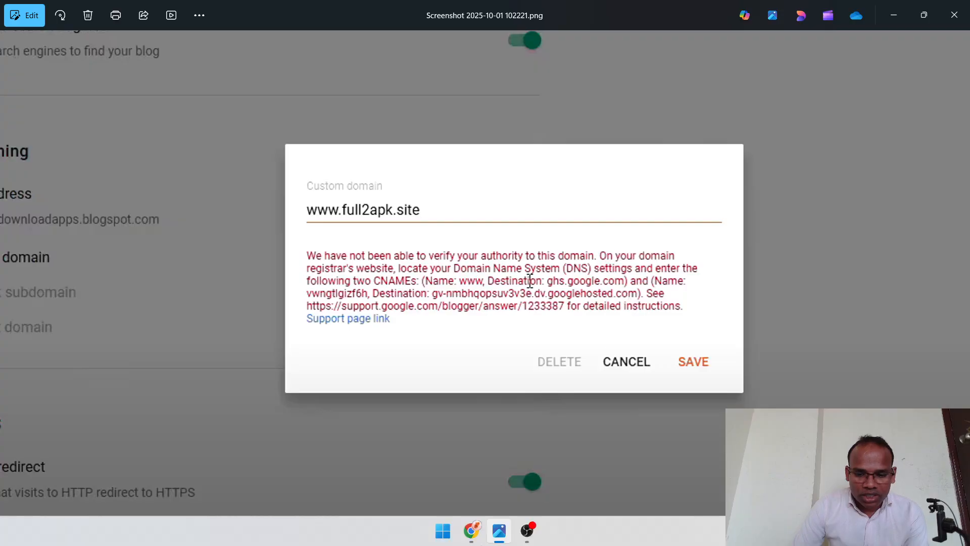
pyautogui.moveTo(471, 536)
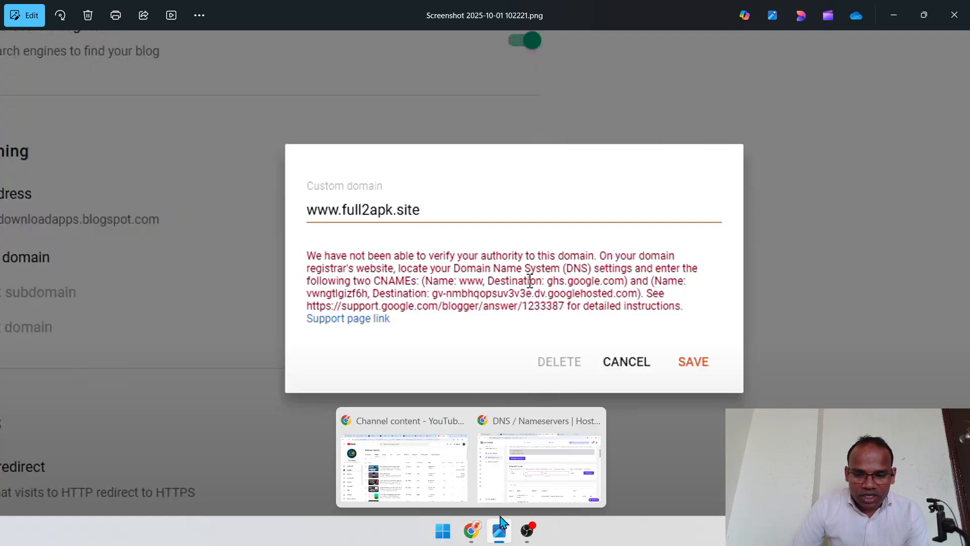
pyautogui.click(531, 470)
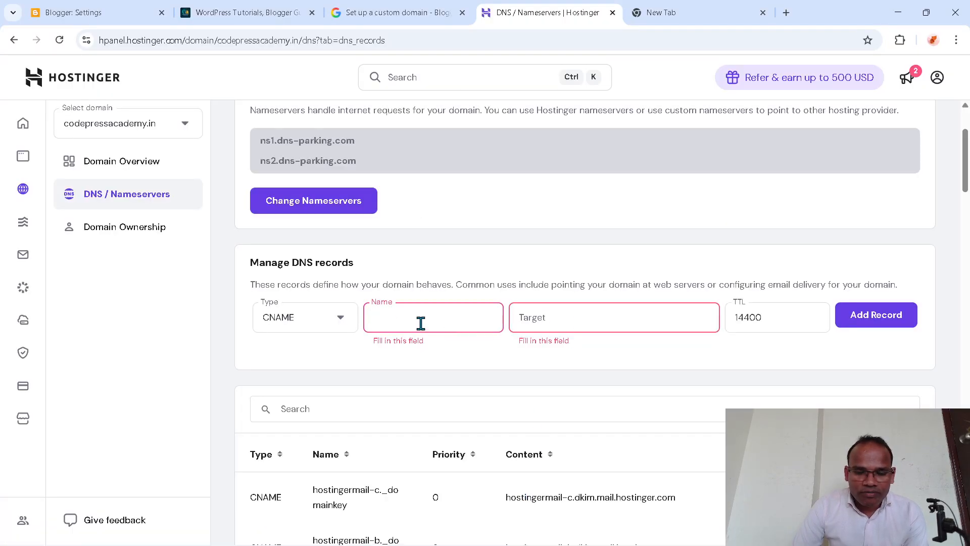
pyautogui.click(574, 317)
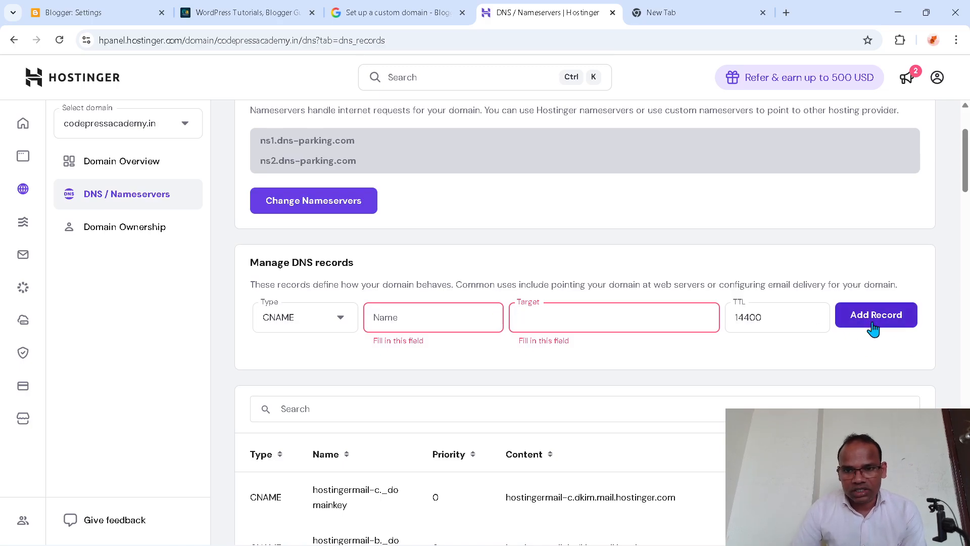
# Compare the names and destinations of both CNAME records in the Photos screenshot with the empty entries of Hostinger's DNS form.
pyautogui.click(499, 530)
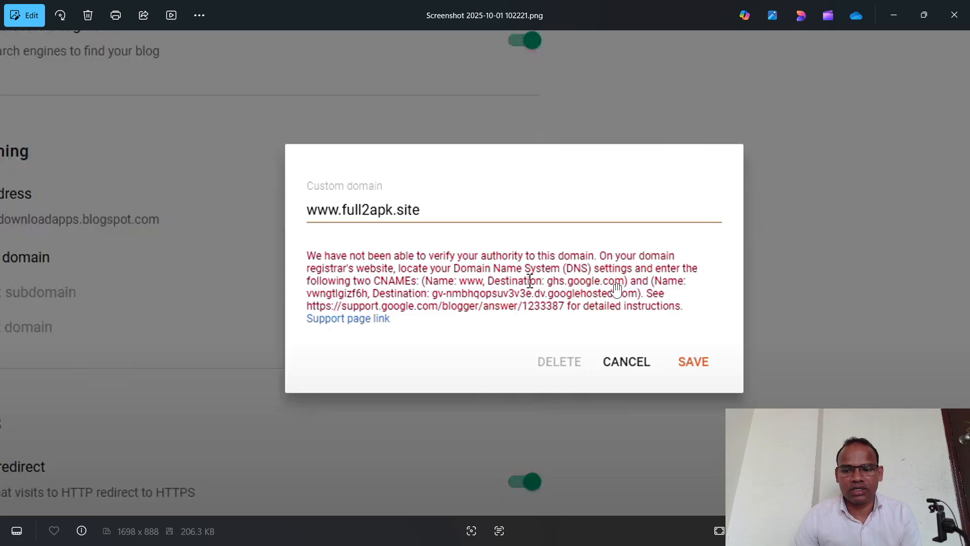
pyautogui.moveTo(619, 545)
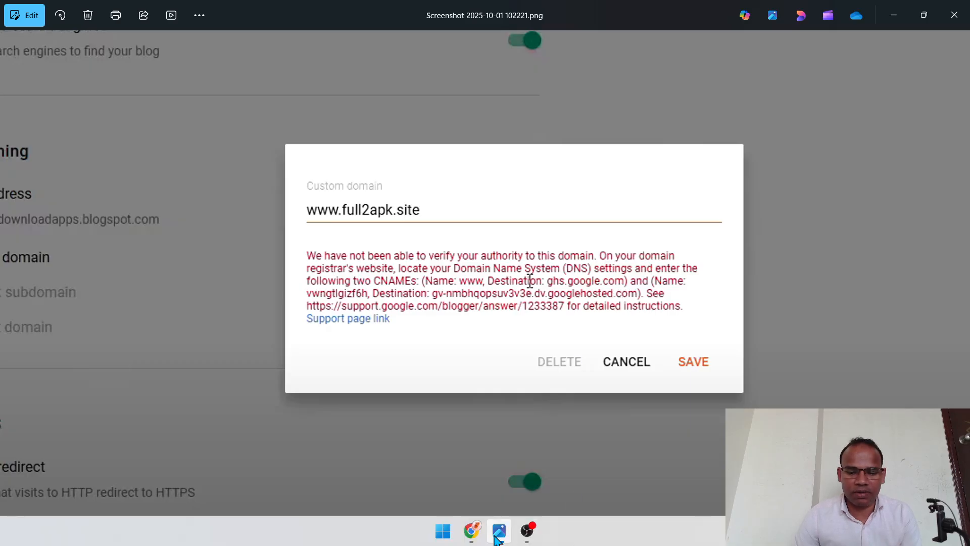
pyautogui.moveTo(473, 533)
pyautogui.click(505, 462)
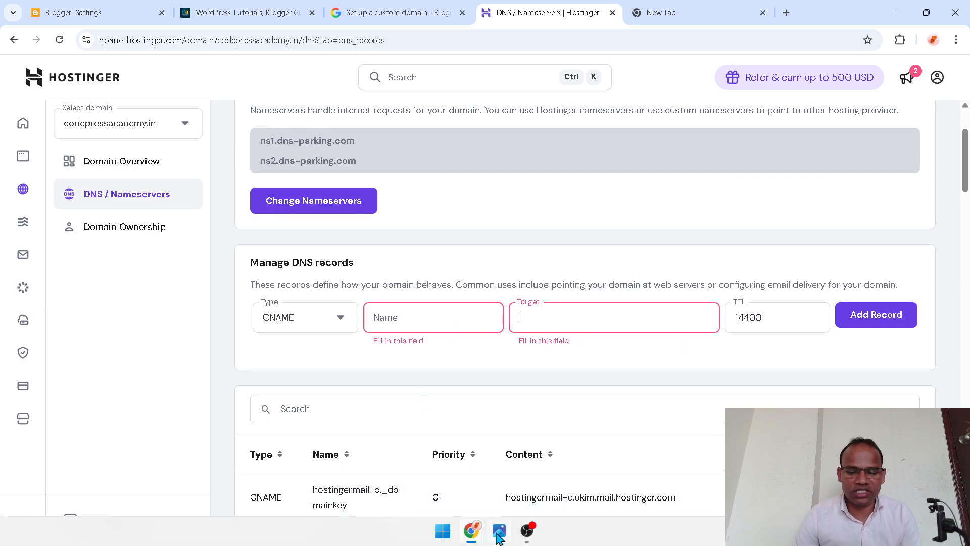
pyautogui.moveTo(500, 536)
pyautogui.click(499, 462)
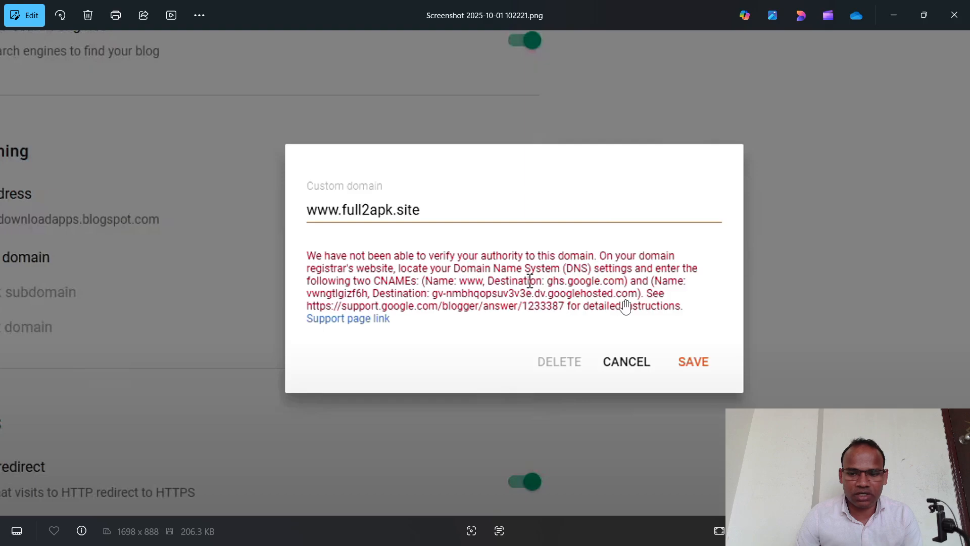
pyautogui.moveTo(581, 545)
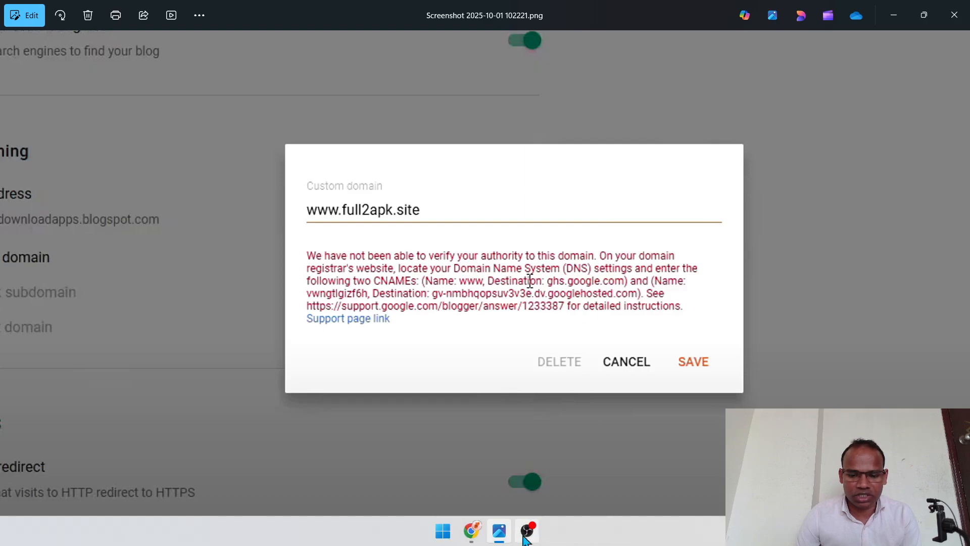
pyautogui.moveTo(471, 530)
pyautogui.click(555, 455)
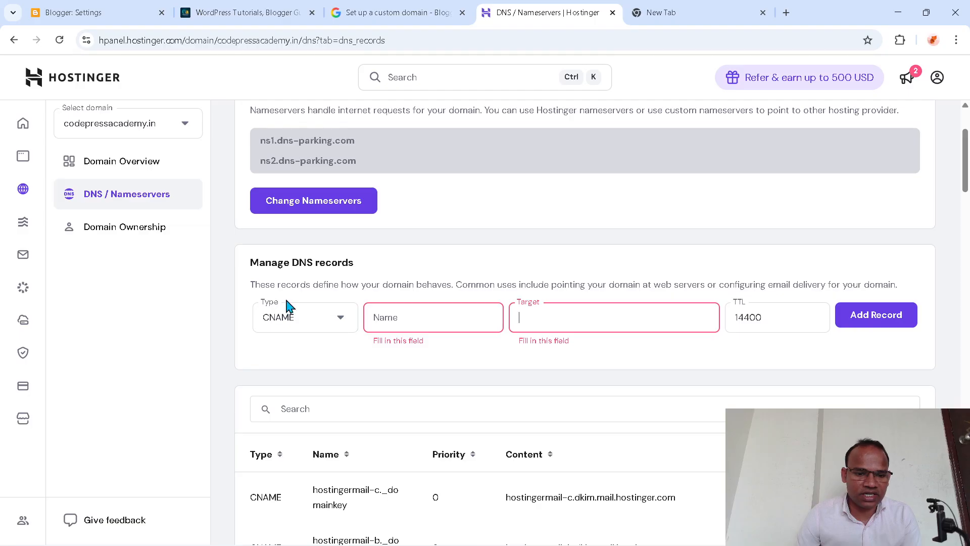
# View the record type choices in Hostinger's DNS form and recheck the required CNAME records in the Photos error screenshot.
pyautogui.moveTo(252, 303); pyautogui.dragTo(278, 308)
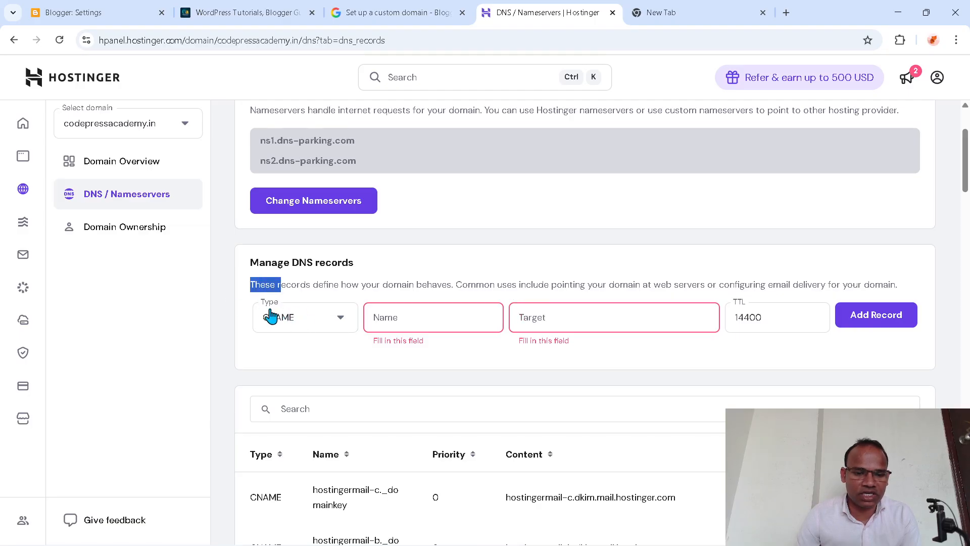
pyautogui.click(281, 311)
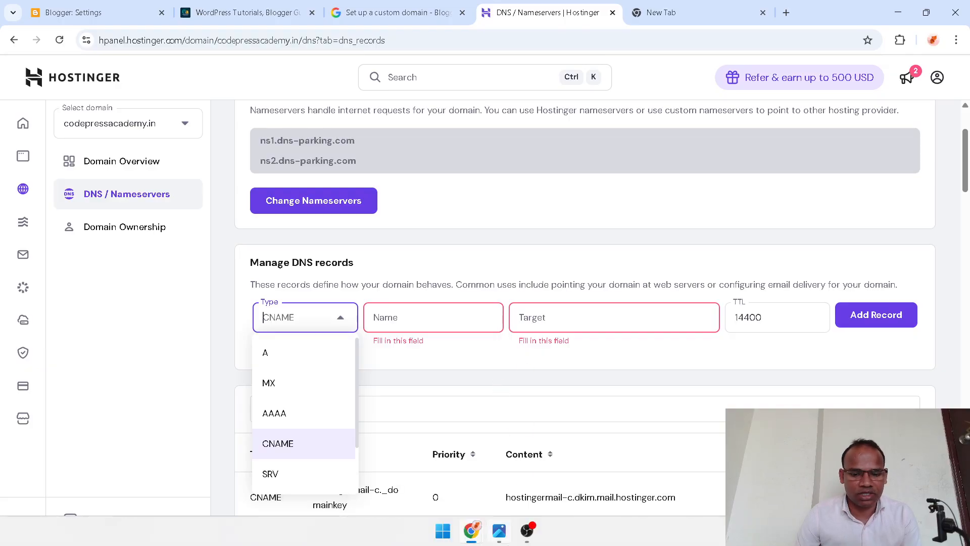
pyautogui.click(498, 538)
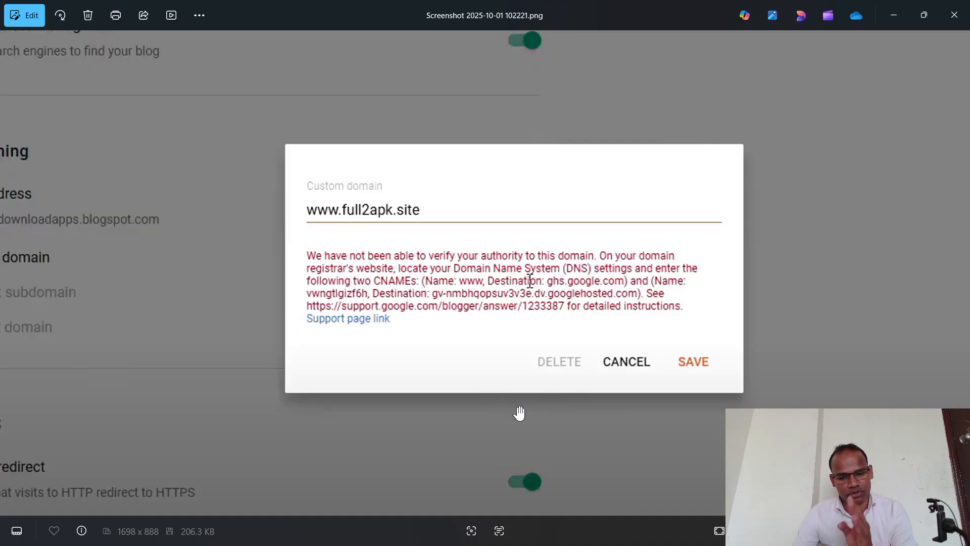
pyautogui.moveTo(471, 539)
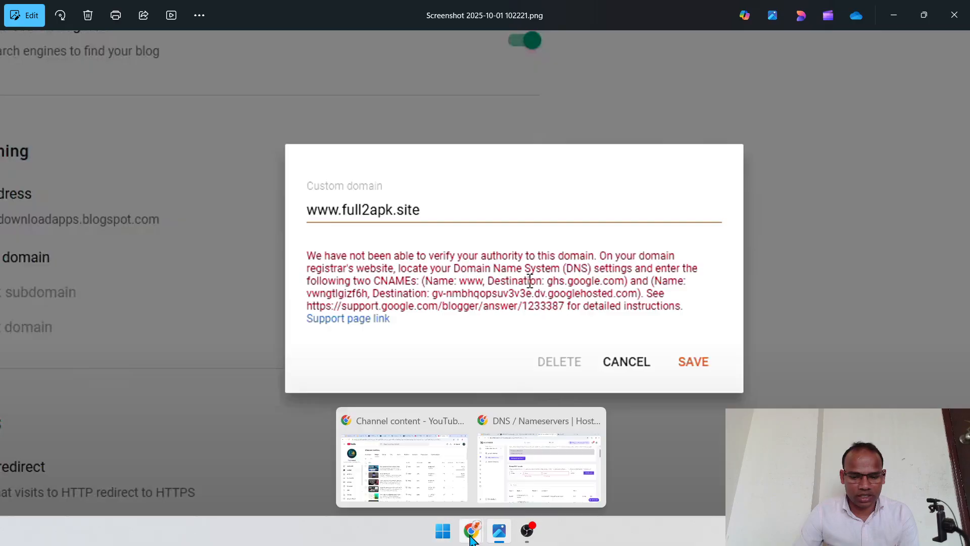
pyautogui.click(531, 459)
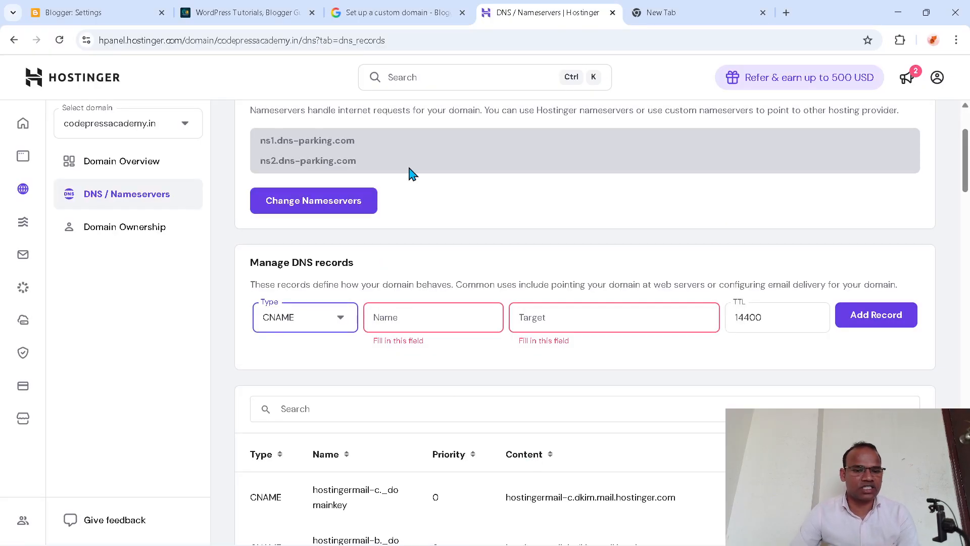
pyautogui.moveTo(470, 545)
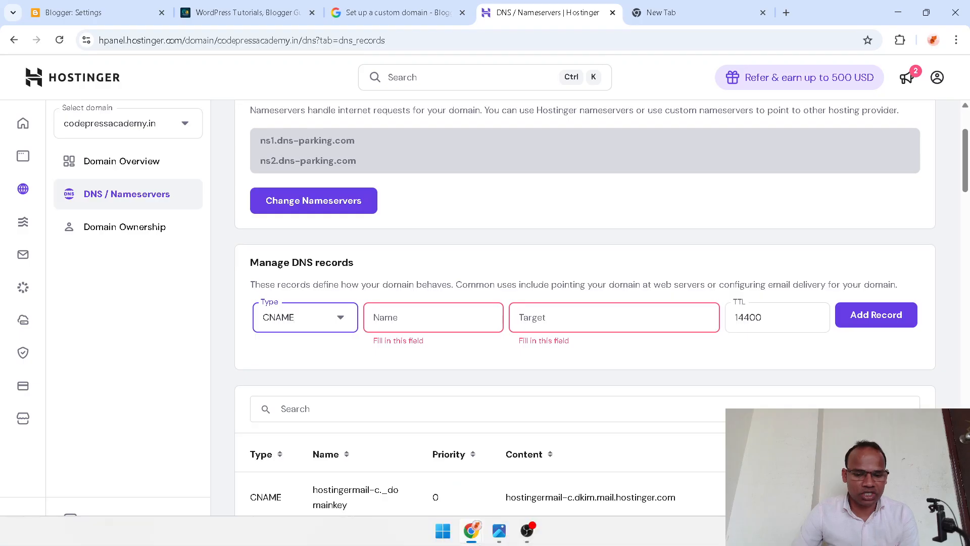
pyautogui.click(502, 539)
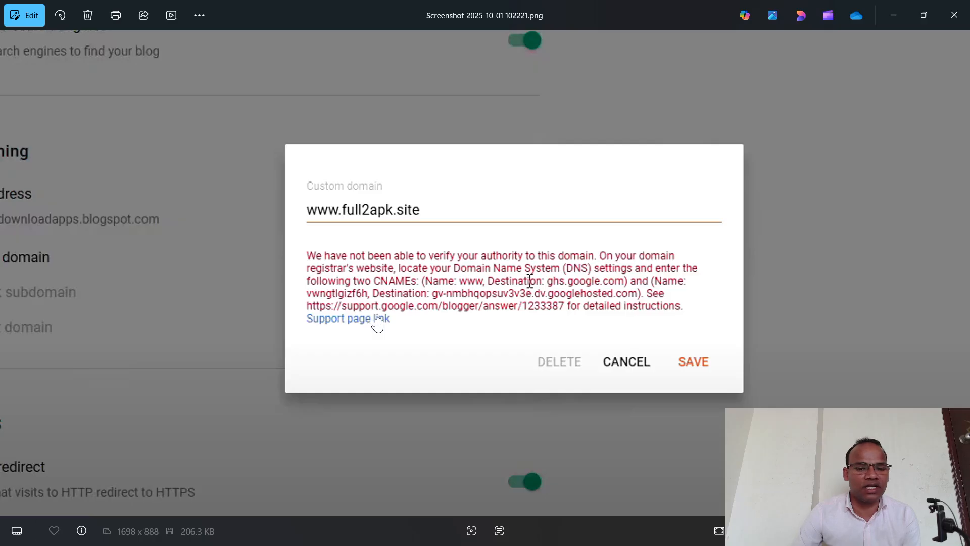
# Switch to Chrome and read Blogger Help's custom domain instructions, from the two CNAMEs to the A-records for the naked-domain redirect.
pyautogui.moveTo(498, 544)
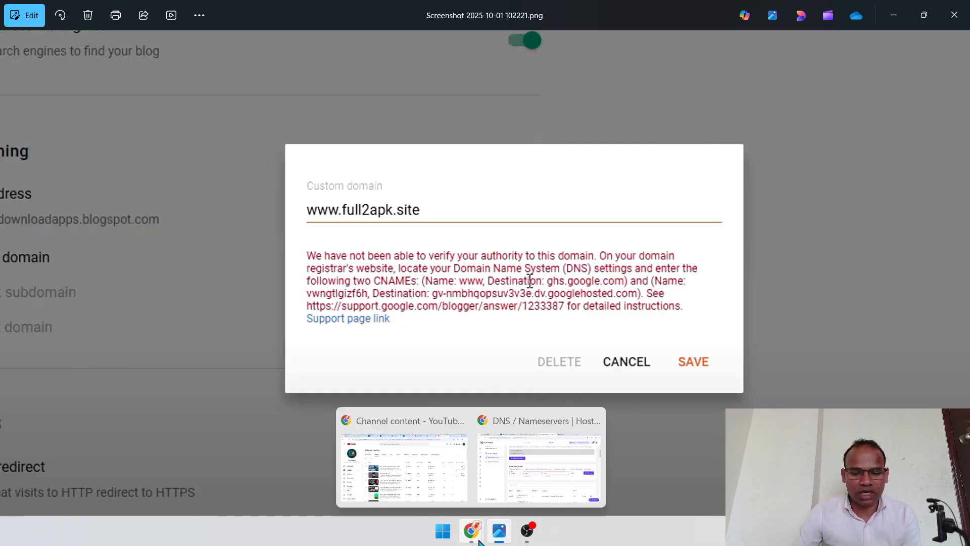
pyautogui.click(538, 464)
pyautogui.click(386, 13)
pyautogui.scroll(12, 399, 243)
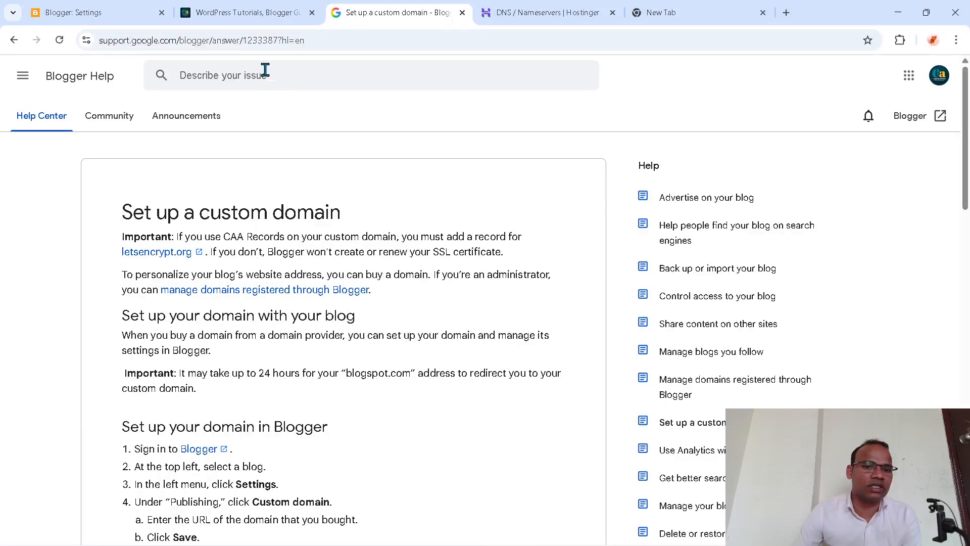
pyautogui.scroll(-4, 349, 309)
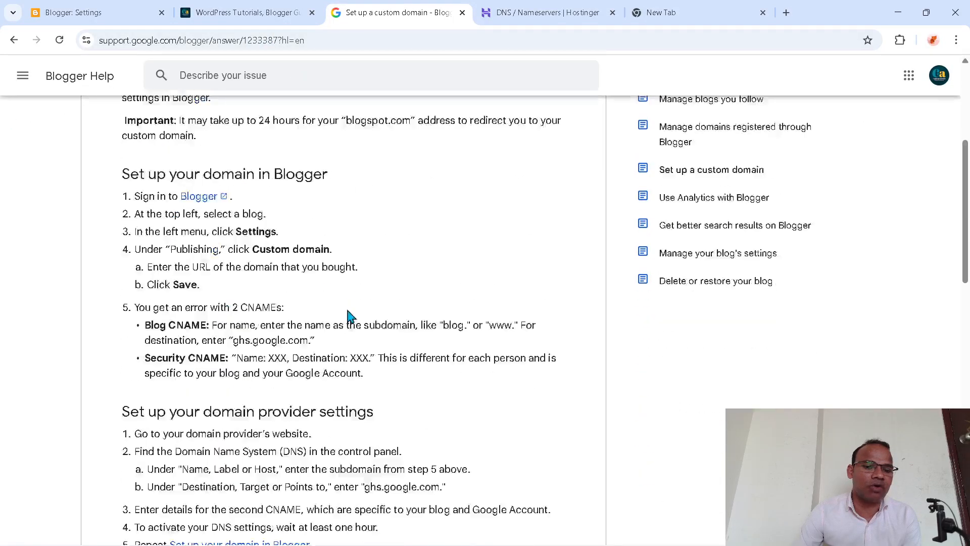
pyautogui.scroll(5, 346, 318)
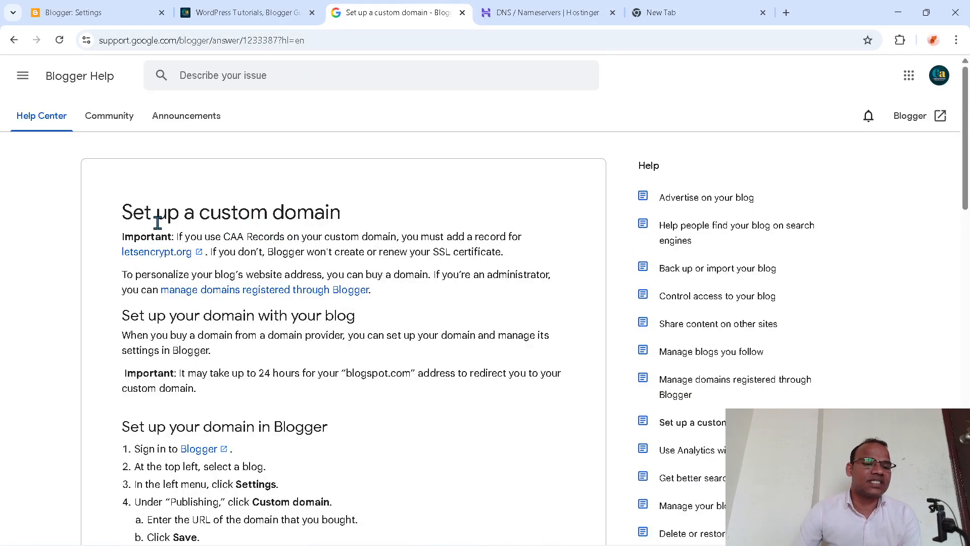
pyautogui.scroll(-7, 384, 309)
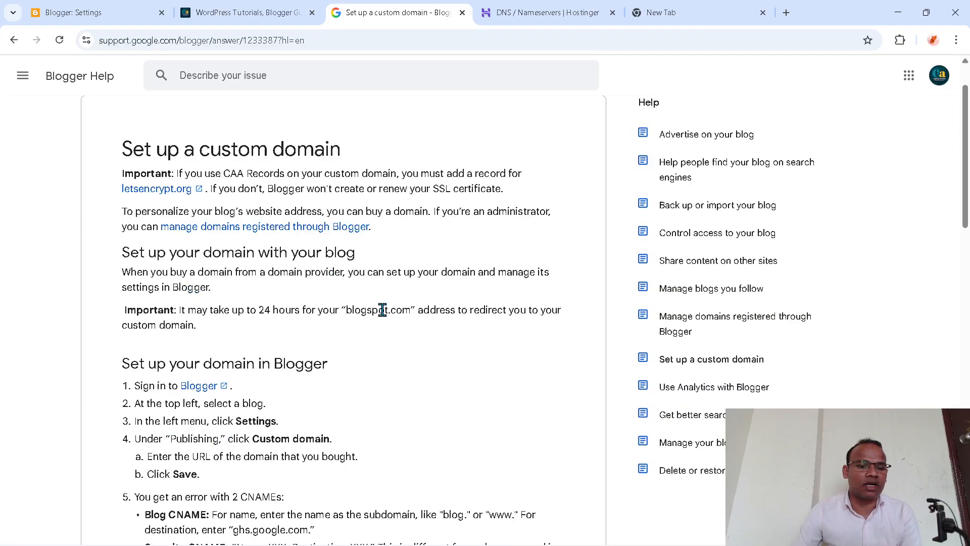
pyautogui.scroll(-6, 355, 311)
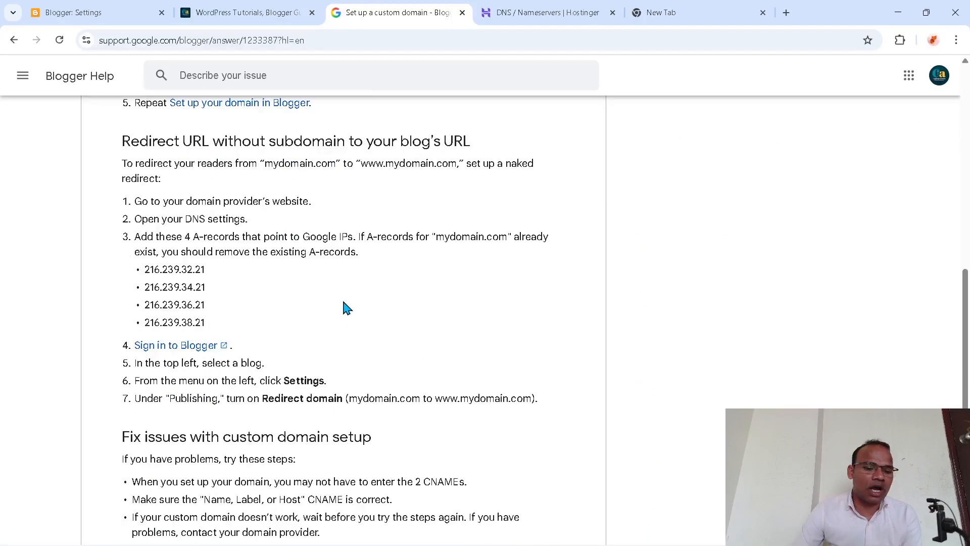
# Copy the first Google A-record IP, 216.239.32.21, from the Blogger Help page.
pyautogui.moveTo(144, 270); pyautogui.dragTo(218, 271)
pyautogui.click(295, 286)
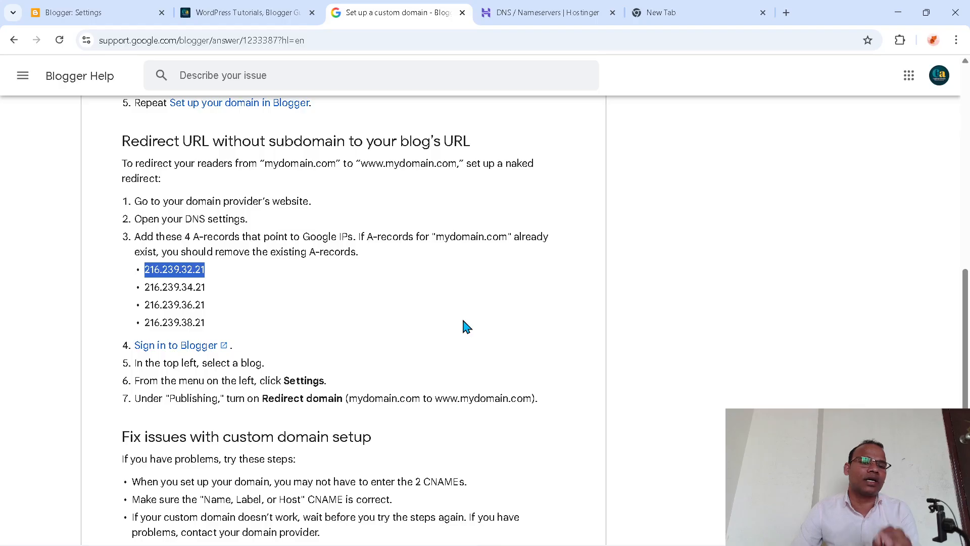
pyautogui.rightClick(195, 281)
pyautogui.click(214, 292)
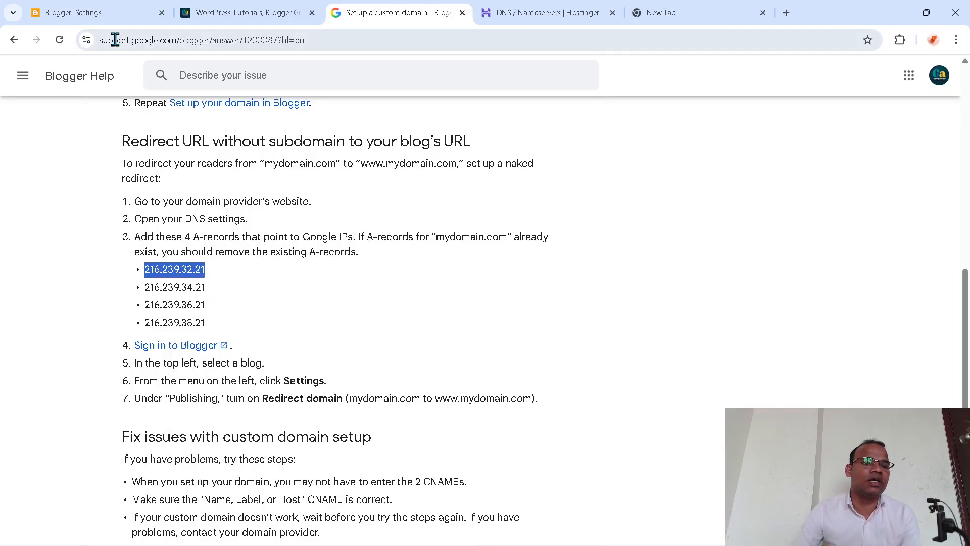
# Fill in Hostinger's new DNS record with type A, name @ and the address 216.239.32.21.
pyautogui.click(562, 12)
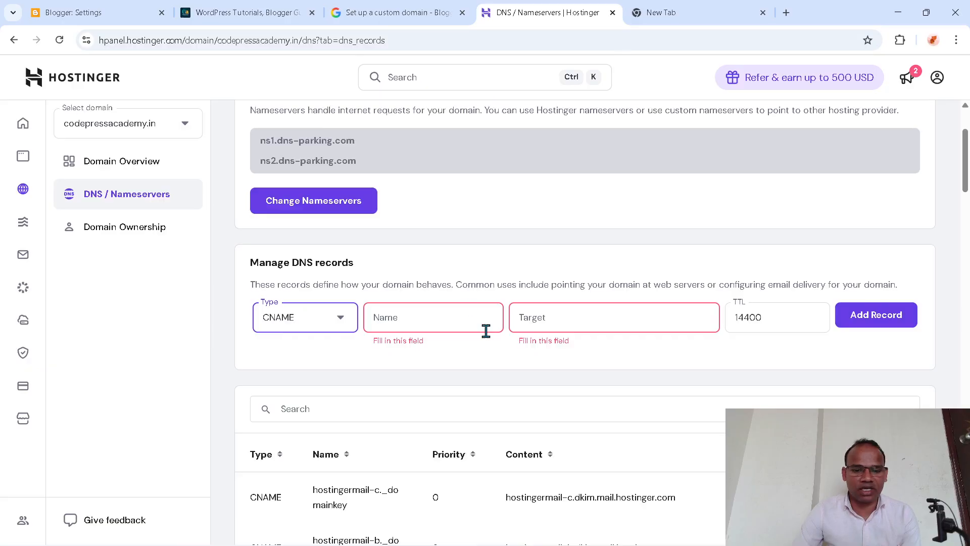
pyautogui.click(337, 320)
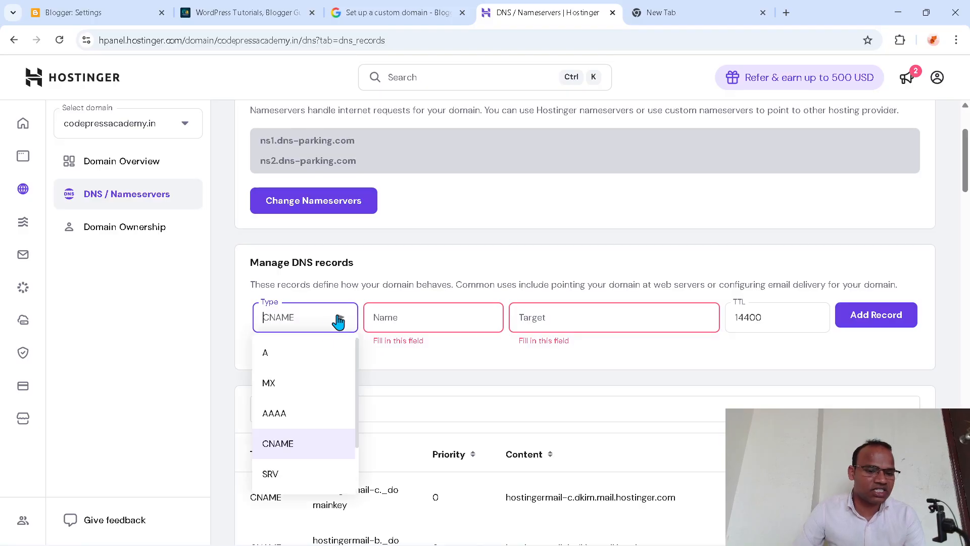
pyautogui.click(288, 354)
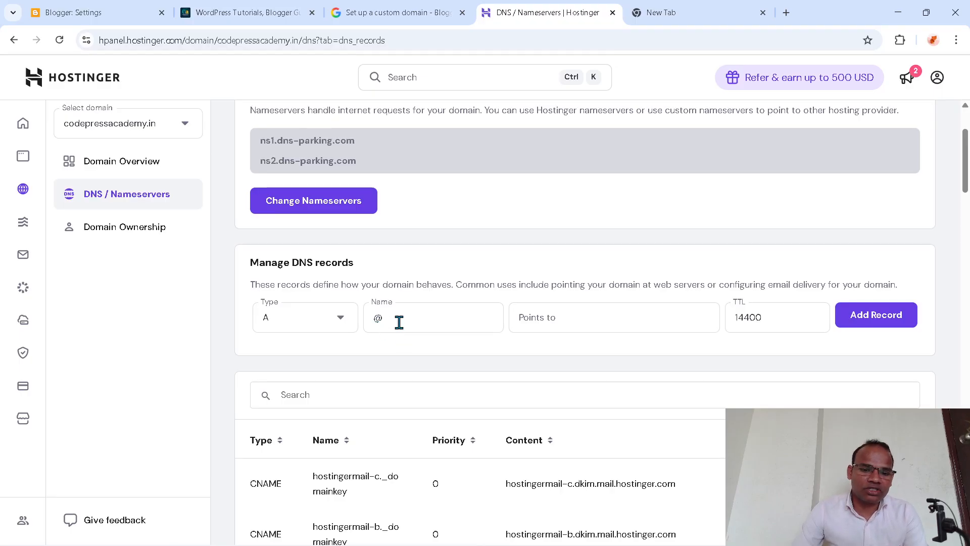
pyautogui.moveTo(399, 322); pyautogui.dragTo(343, 323)
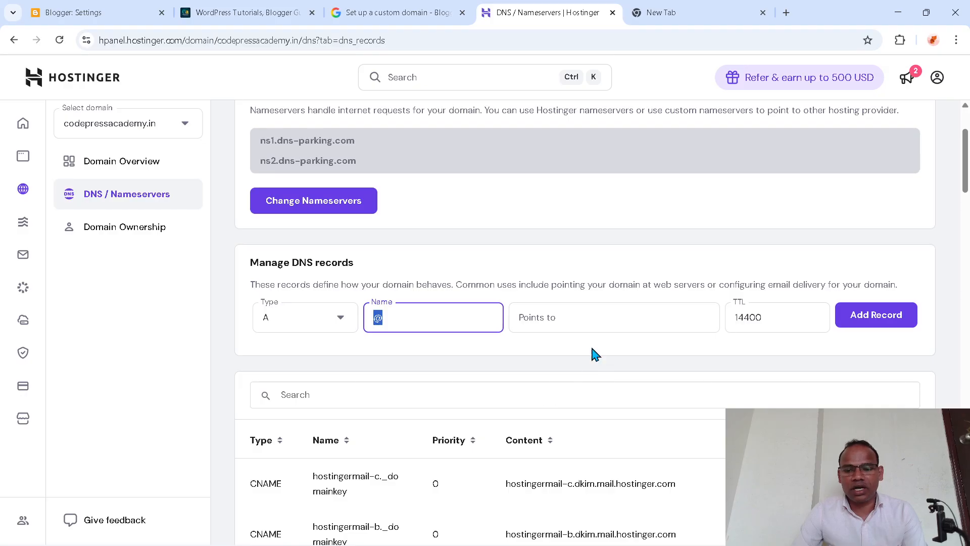
pyautogui.click(568, 320)
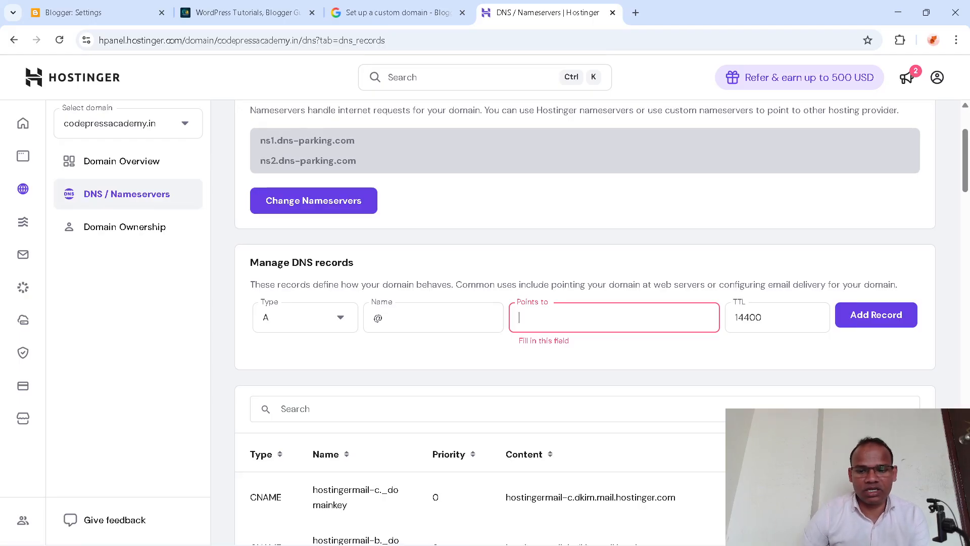
pyautogui.click(574, 326)
pyautogui.hotkey('ctrl', 'v')
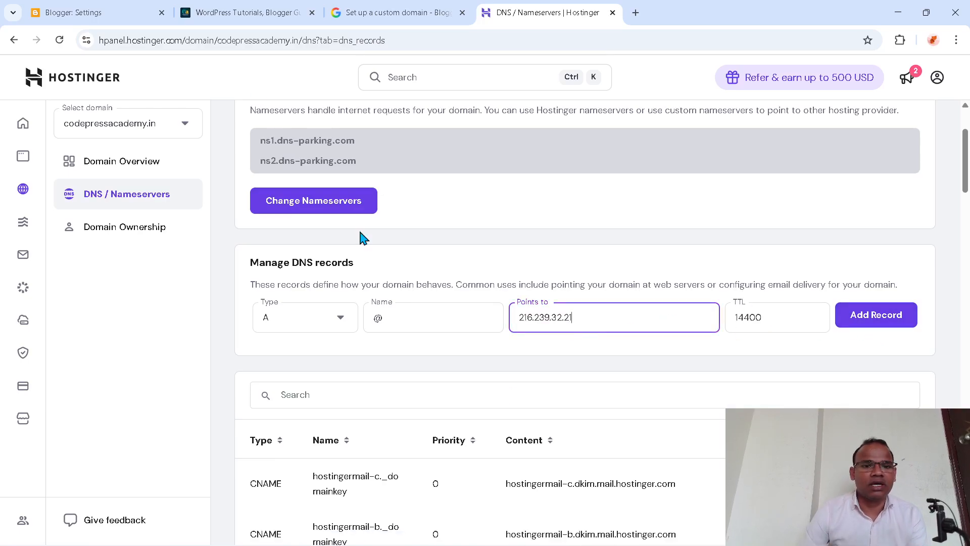
# Copy the second Google IP from Blogger Help and set the A record in Hostinger to point to 216.239.34.21.
pyautogui.click(359, 14)
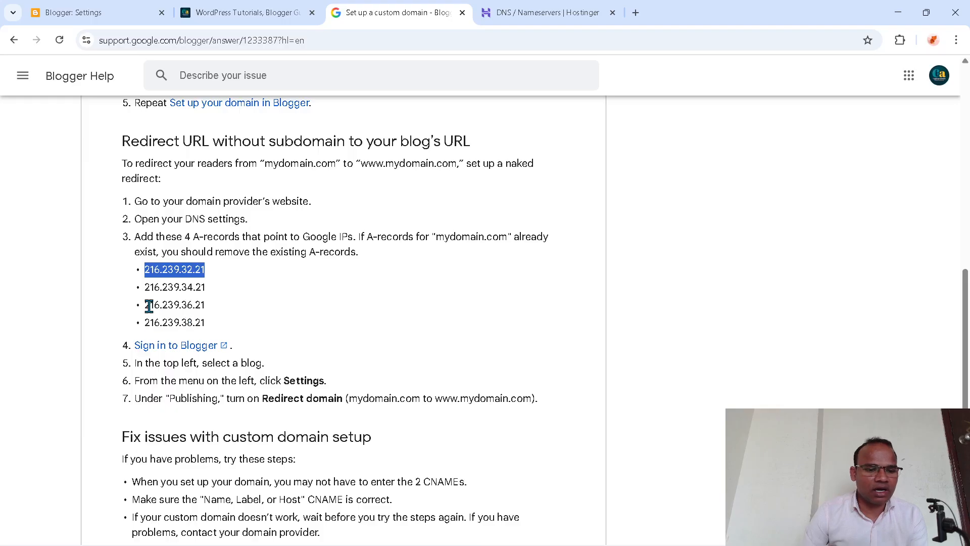
pyautogui.moveTo(145, 287); pyautogui.dragTo(234, 286)
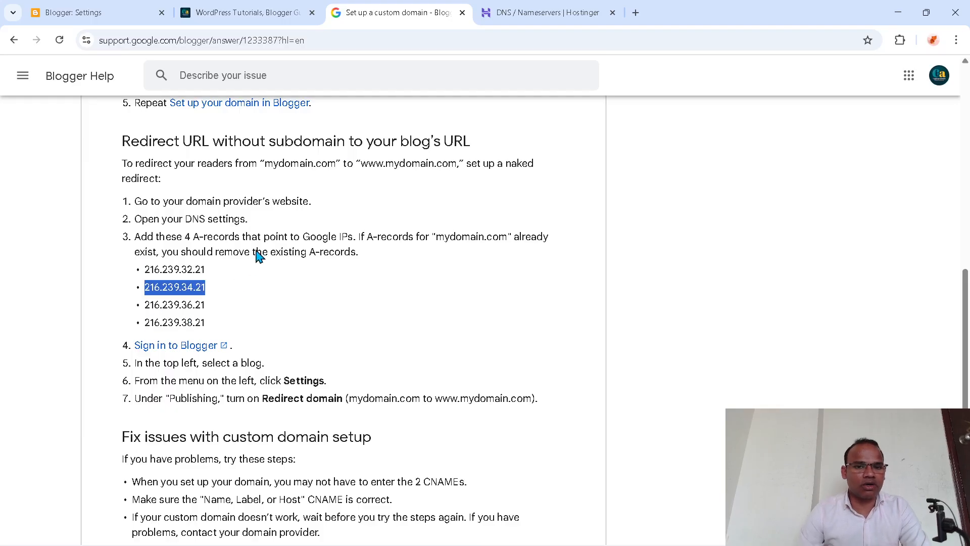
pyautogui.click(535, 12)
pyautogui.moveTo(609, 319); pyautogui.dragTo(461, 321)
pyautogui.press('BackSpace')
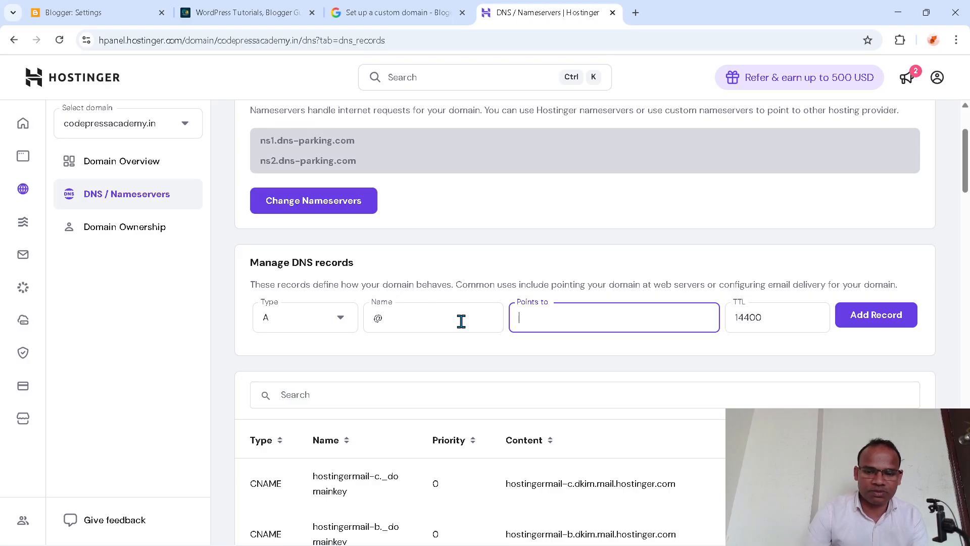
pyautogui.hotkey('ctrl', 'v')
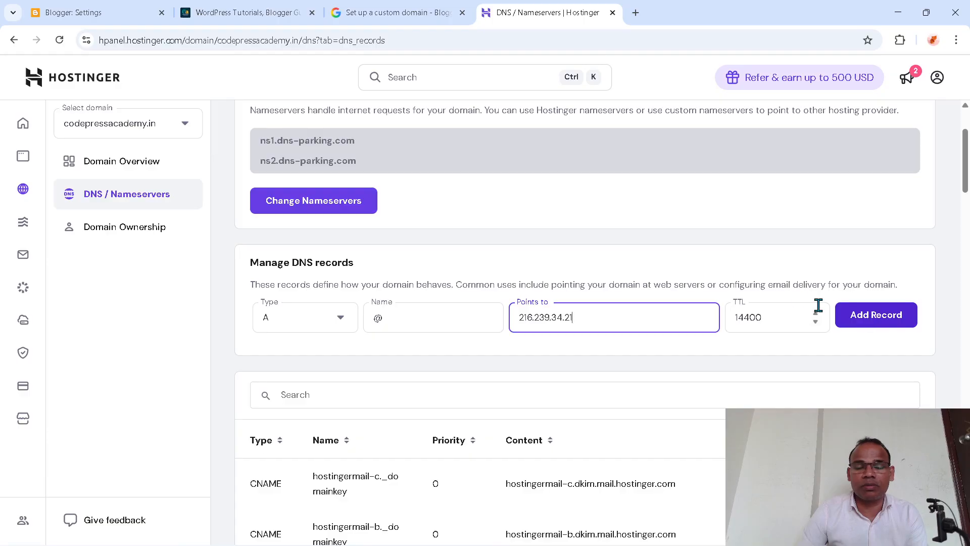
# Copy the third Google IP from Blogger Help and point Hostinger's A record to 216.239.36.21.
pyautogui.click(399, 13)
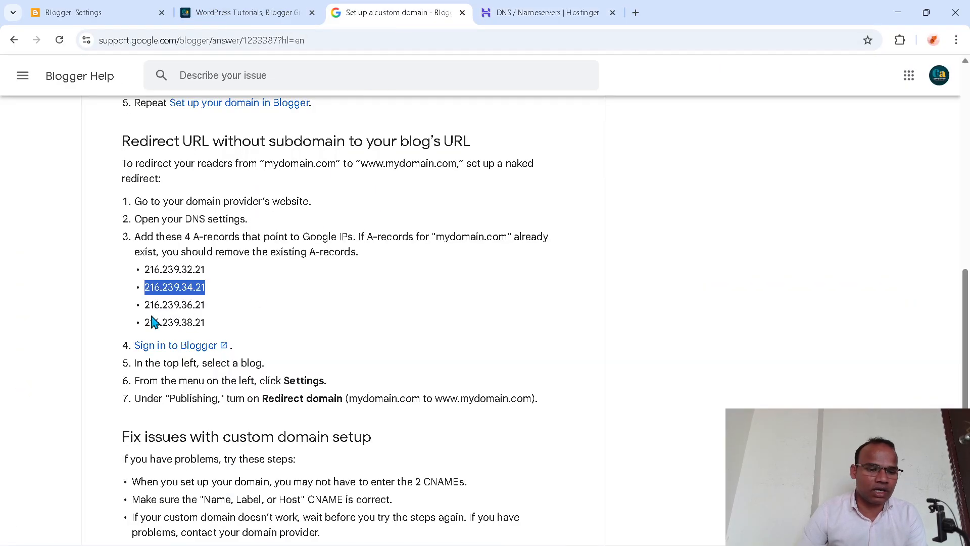
pyautogui.moveTo(143, 304); pyautogui.dragTo(288, 309)
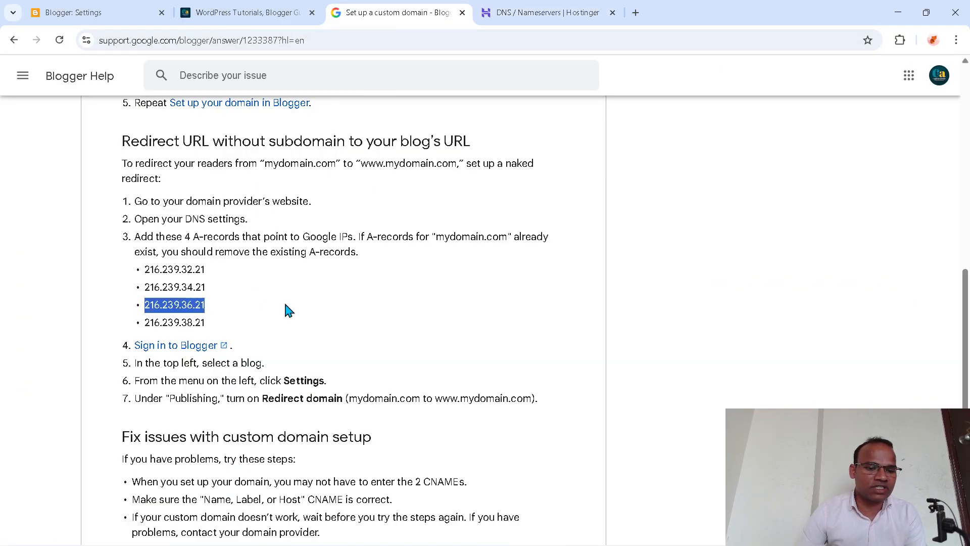
pyautogui.click(538, 14)
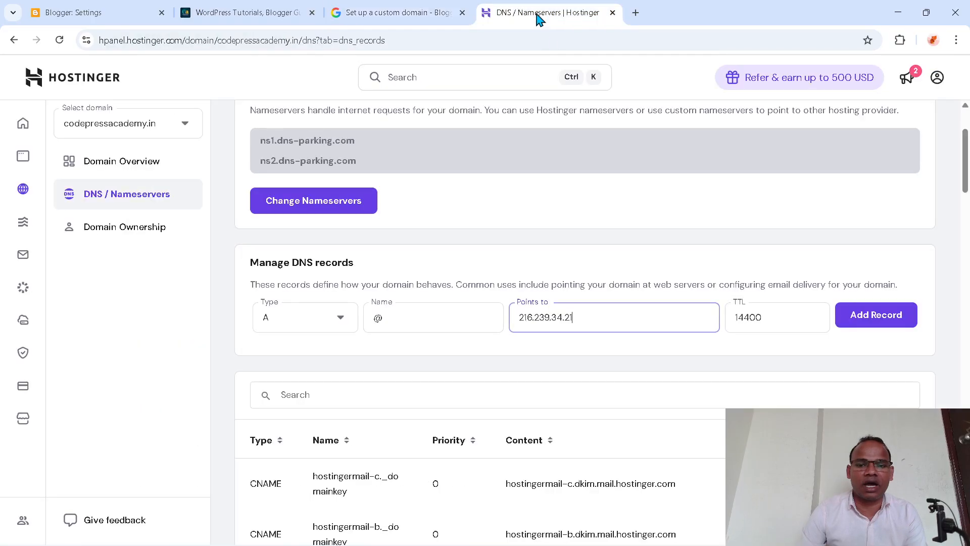
pyautogui.moveTo(574, 317); pyautogui.dragTo(436, 314)
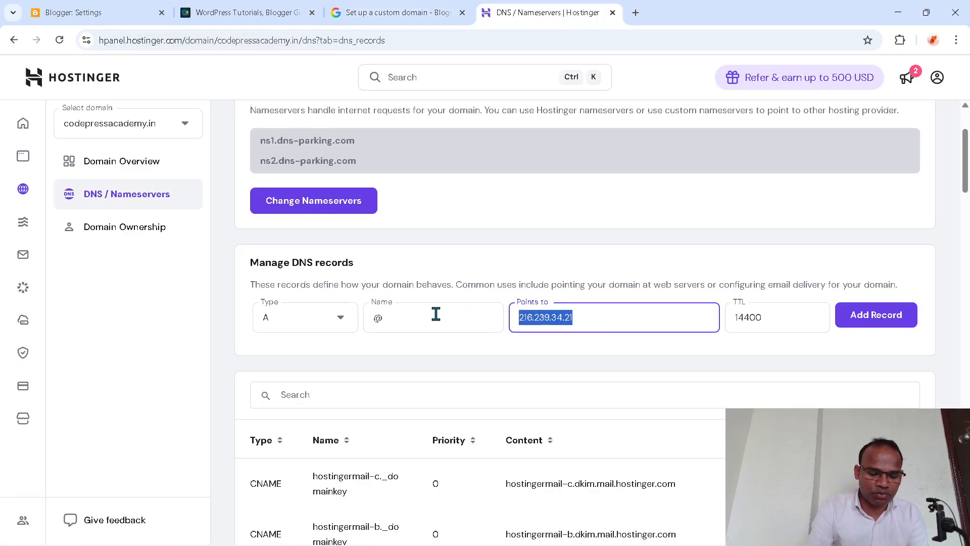
pyautogui.hotkey('ctrl', 'v')
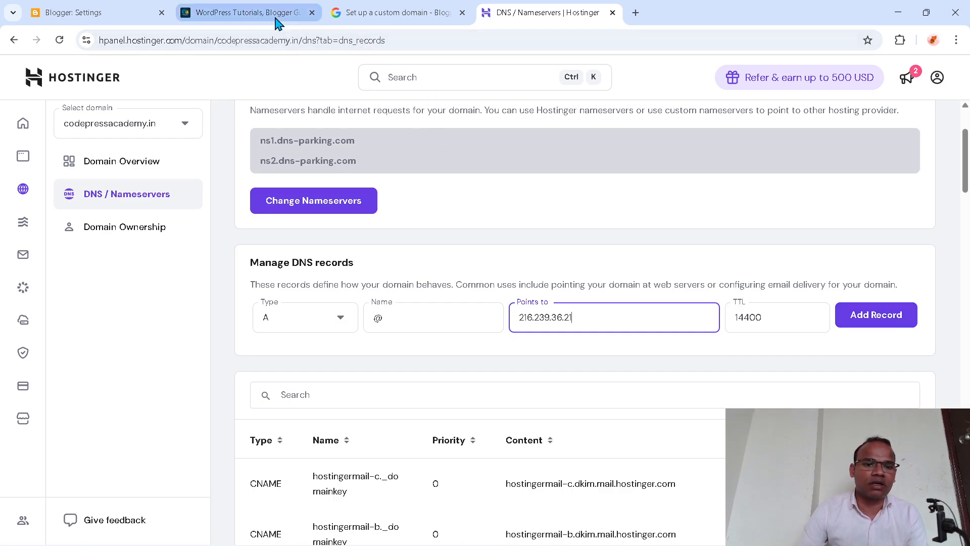
# Copy the fourth Google IP from Blogger Help and make the A record in Hostinger point to 216.239.38.21.
pyautogui.click(379, 14)
pyautogui.moveTo(142, 322); pyautogui.dragTo(262, 328)
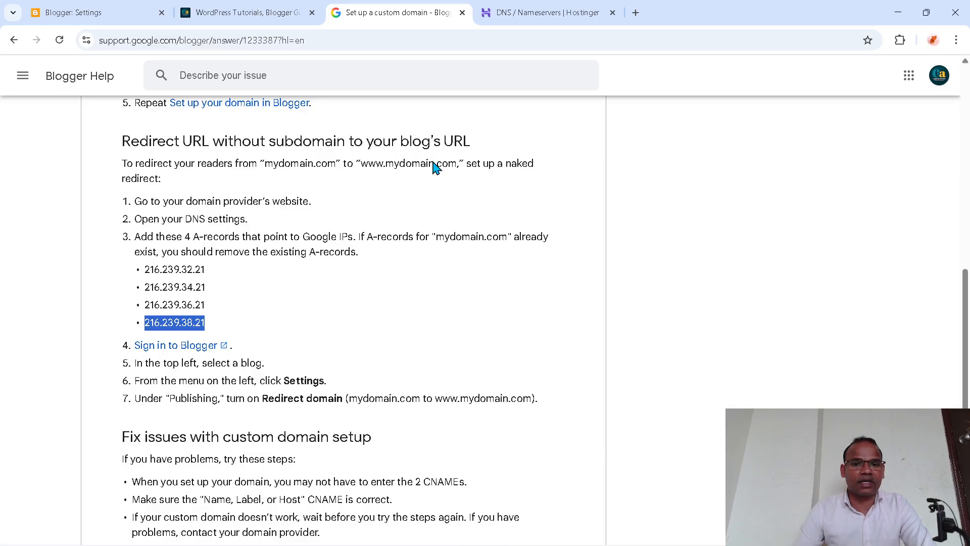
pyautogui.click(543, 12)
pyautogui.moveTo(573, 317); pyautogui.dragTo(450, 318)
pyautogui.hotkey('ctrl', 'v')
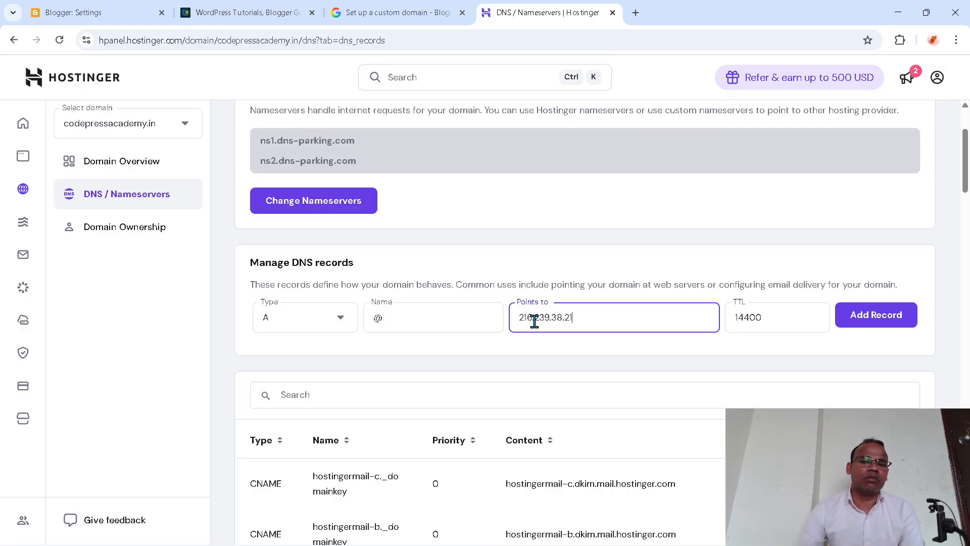
# Open the Blogger settings, review the custom domain dialog in the Photos screenshot, and return to the settings page.
pyautogui.click(101, 15)
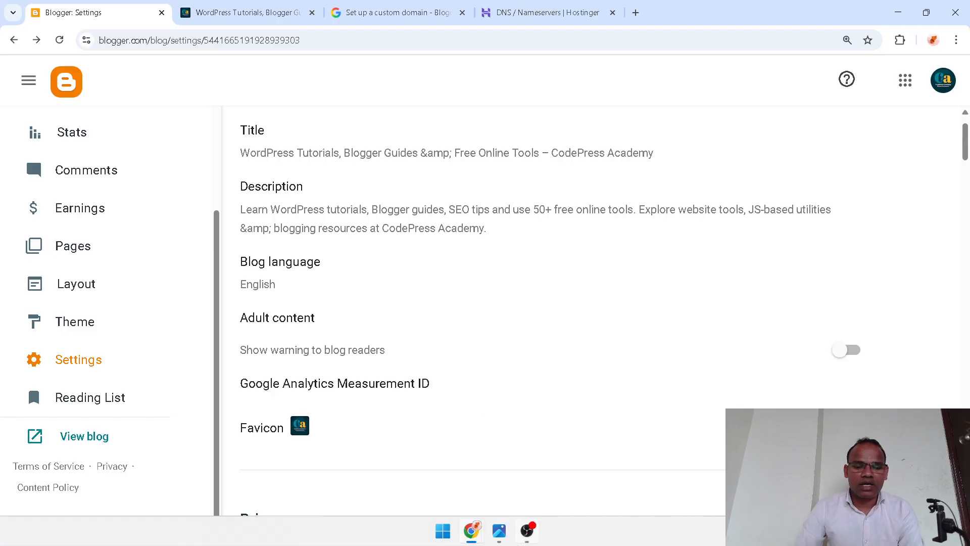
pyautogui.moveTo(557, 542)
pyautogui.click(500, 530)
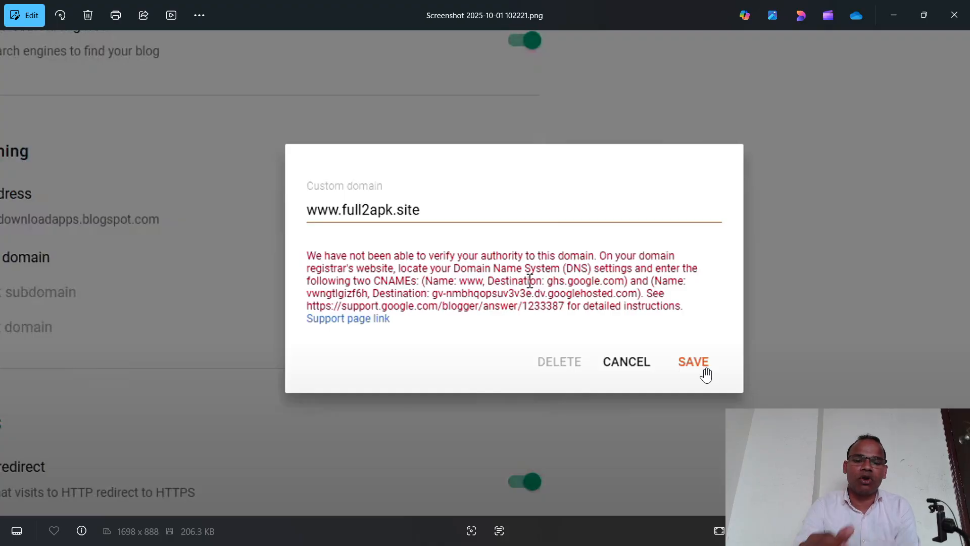
pyautogui.click(896, 16)
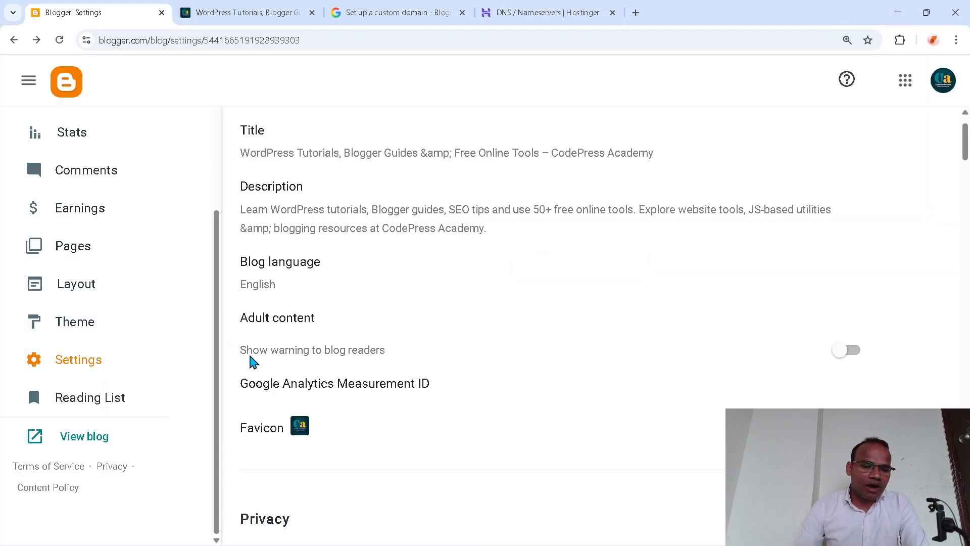
# Review the custom domain, redirect domain, HTTPS availability and HTTPS redirect options in the Blogger settings.
pyautogui.scroll(-3, 338, 349)
pyautogui.scroll(-7, 320, 387)
pyautogui.scroll(1, 238, 301)
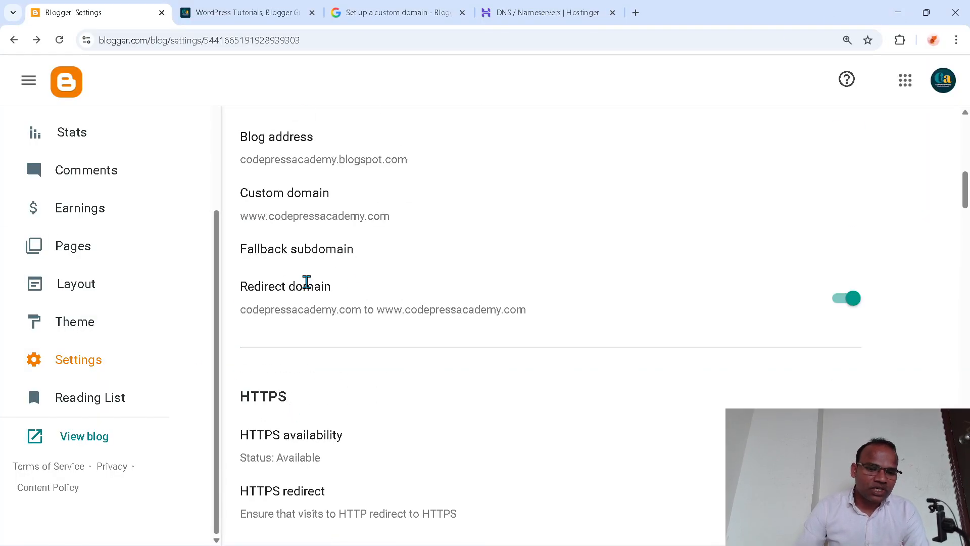
pyautogui.scroll(2, 366, 310)
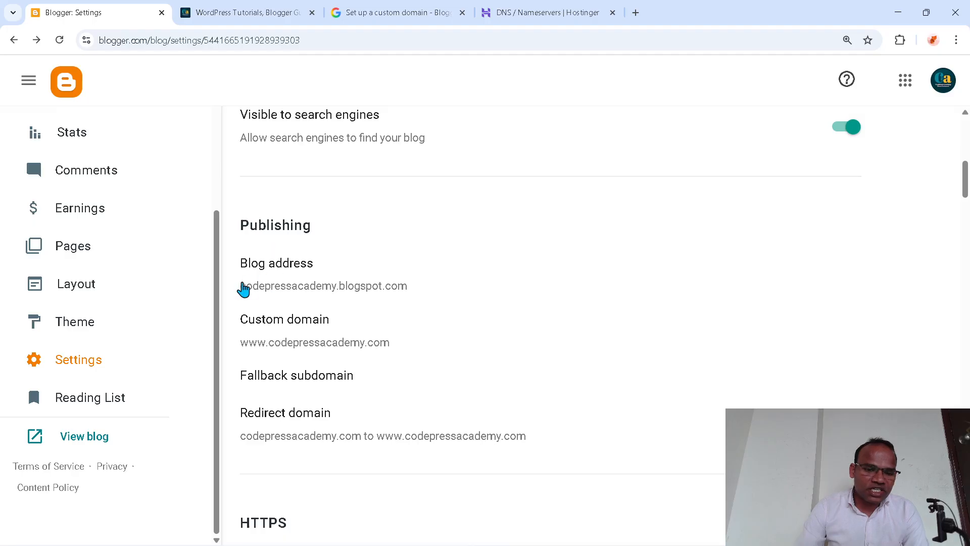
pyautogui.scroll(-1, 698, 380)
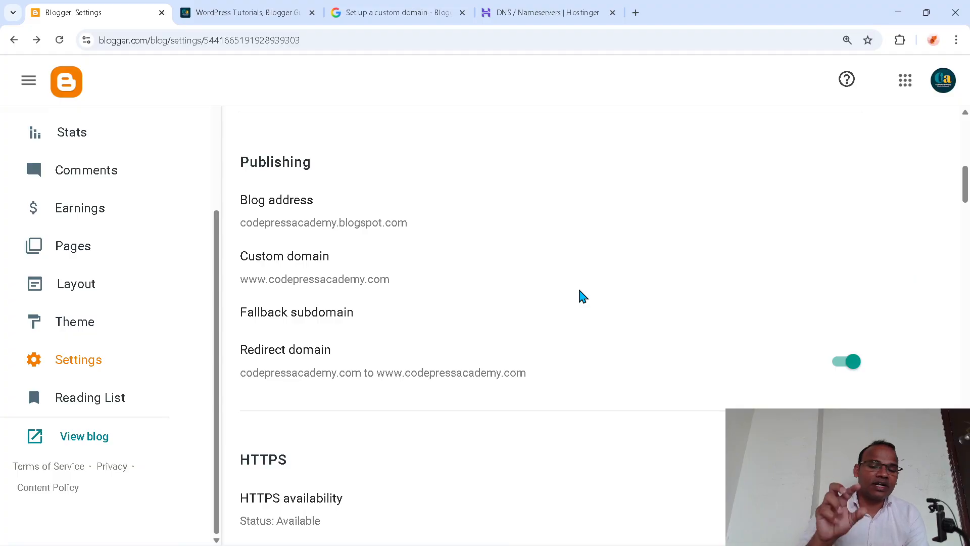
pyautogui.scroll(-3, 582, 294)
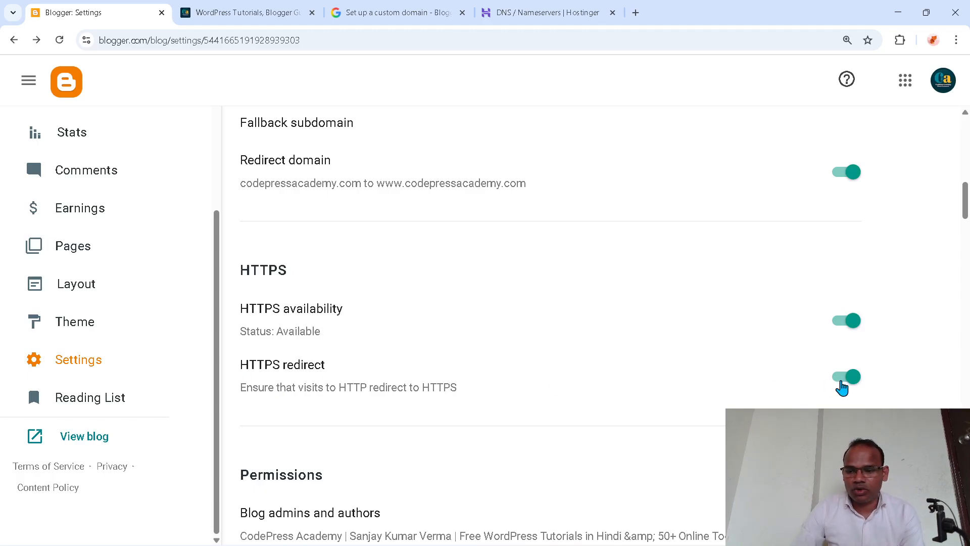
pyautogui.scroll(-1, 822, 395)
pyautogui.scroll(2, 819, 393)
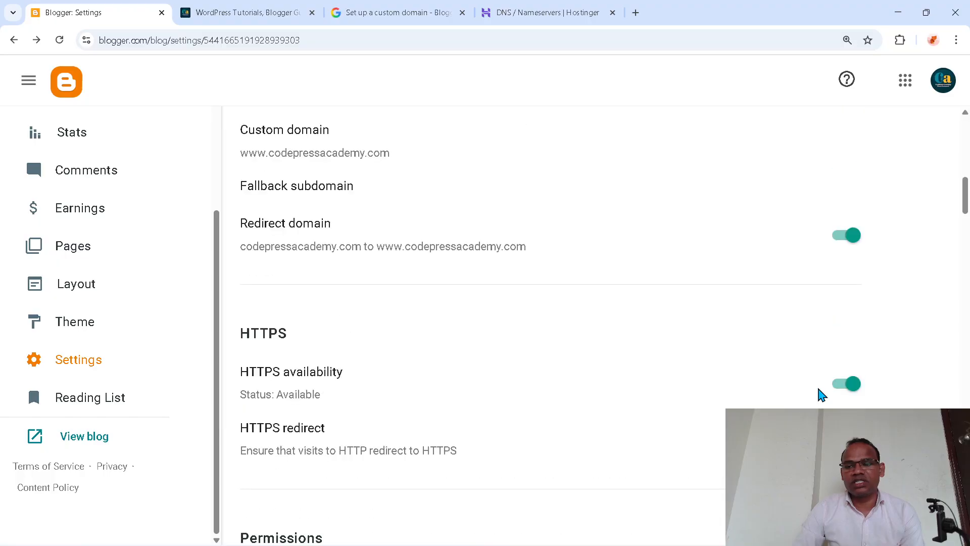
pyautogui.scroll(1, 732, 394)
pyautogui.scroll(-2, 757, 380)
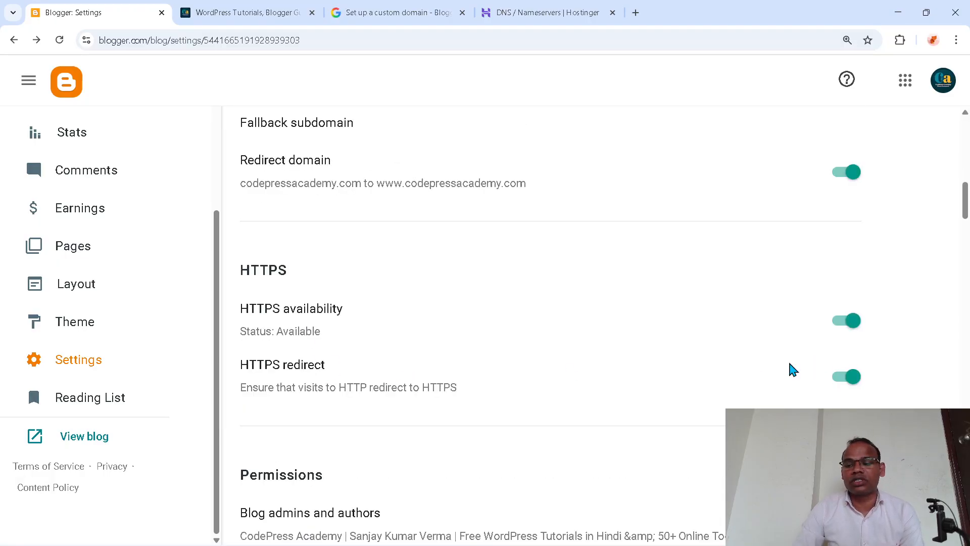
pyautogui.scroll(1, 754, 345)
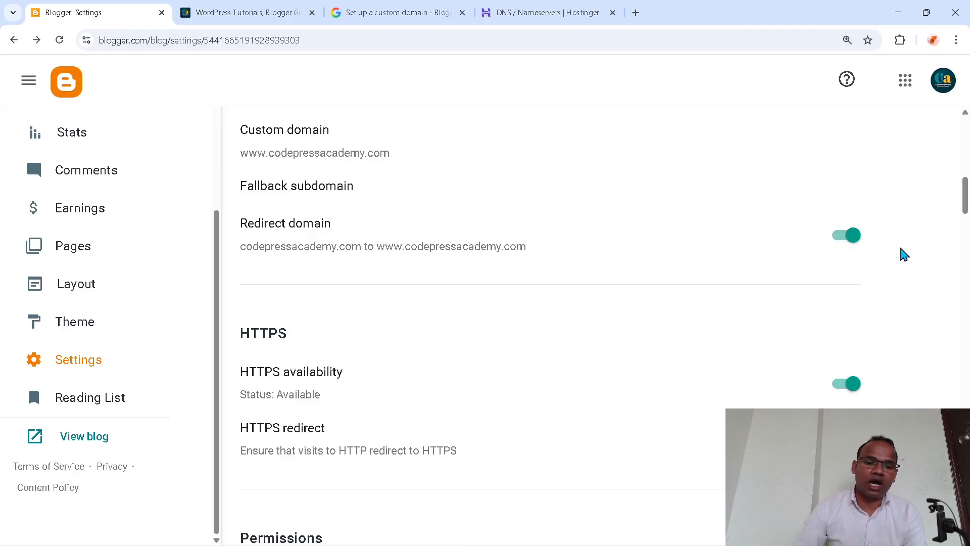
# Reload the live site at codepressacademy.com in its browser tab to check that the custom domain works.
pyautogui.scroll(1, 732, 402)
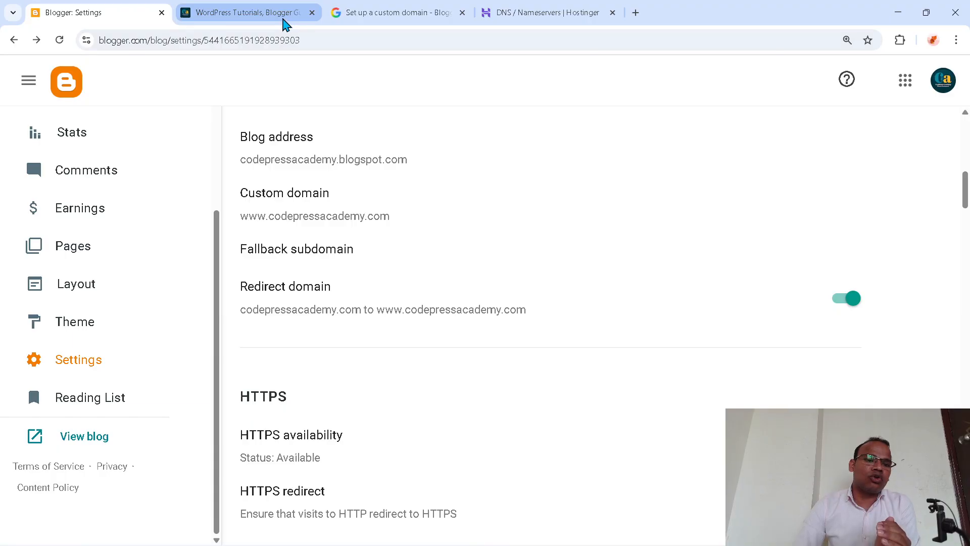
pyautogui.click(314, 19)
pyautogui.click(221, 45)
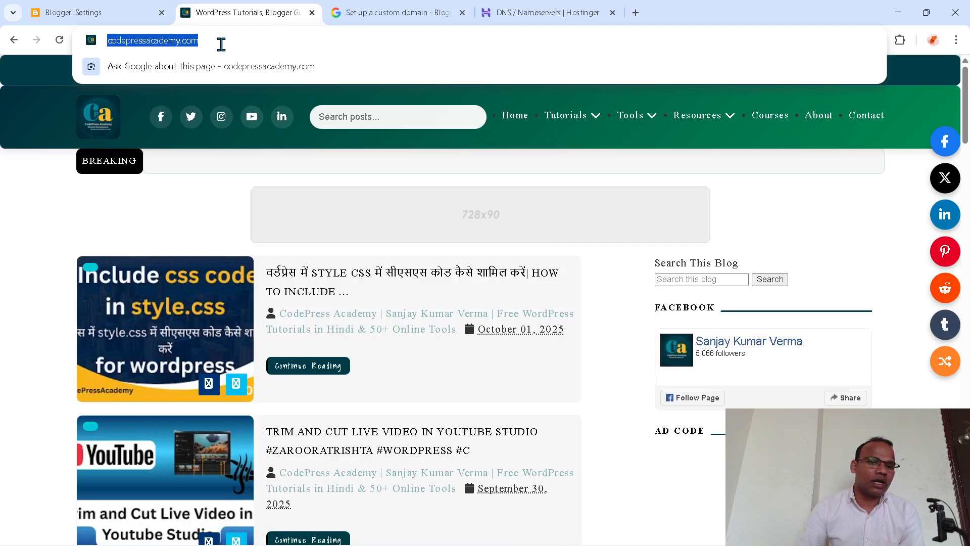
pyautogui.press('Return')
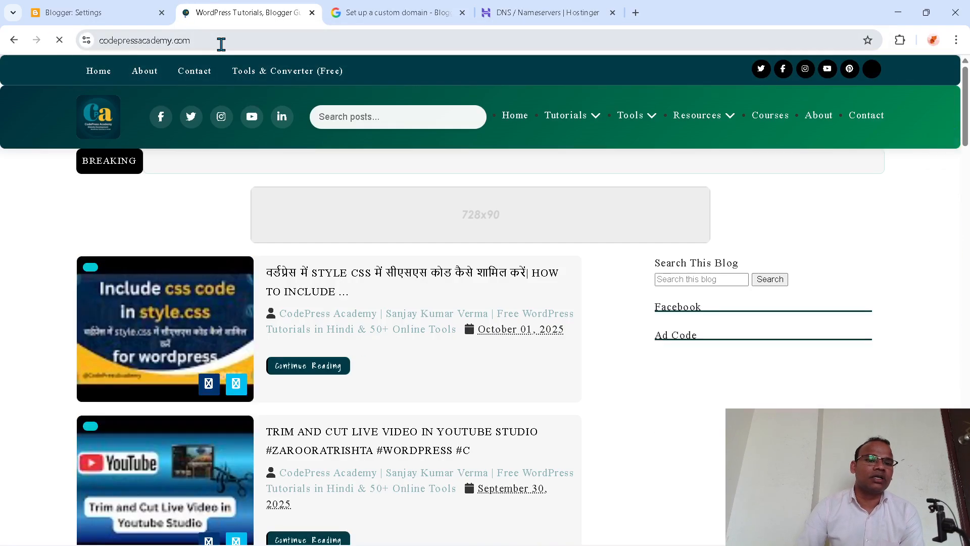
# Copy the blog address codepressacademy.blogspot.com from the Blogger settings and open it in a new browser tab beside the live site.
pyautogui.click(137, 18)
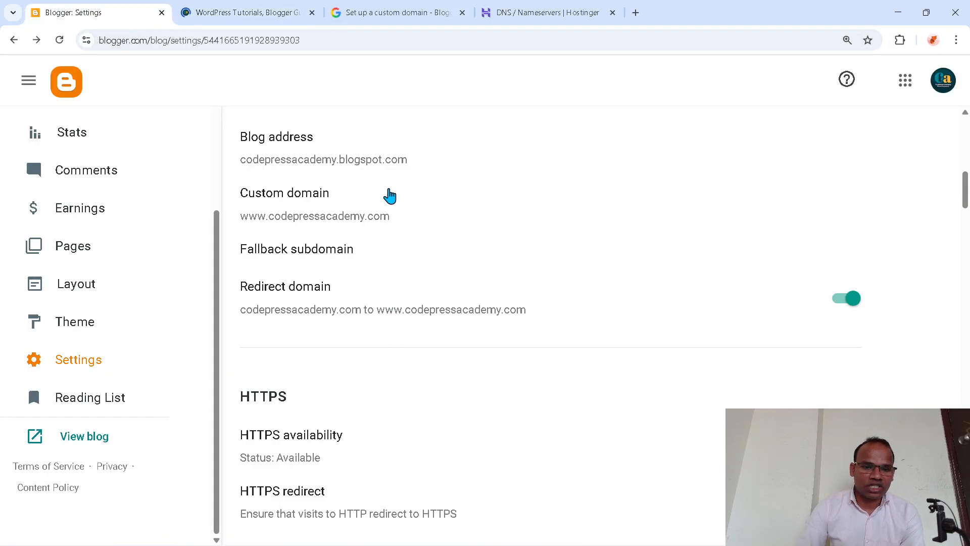
pyautogui.moveTo(427, 163); pyautogui.dragTo(234, 154)
pyautogui.hotkey('ctrl', 'c')
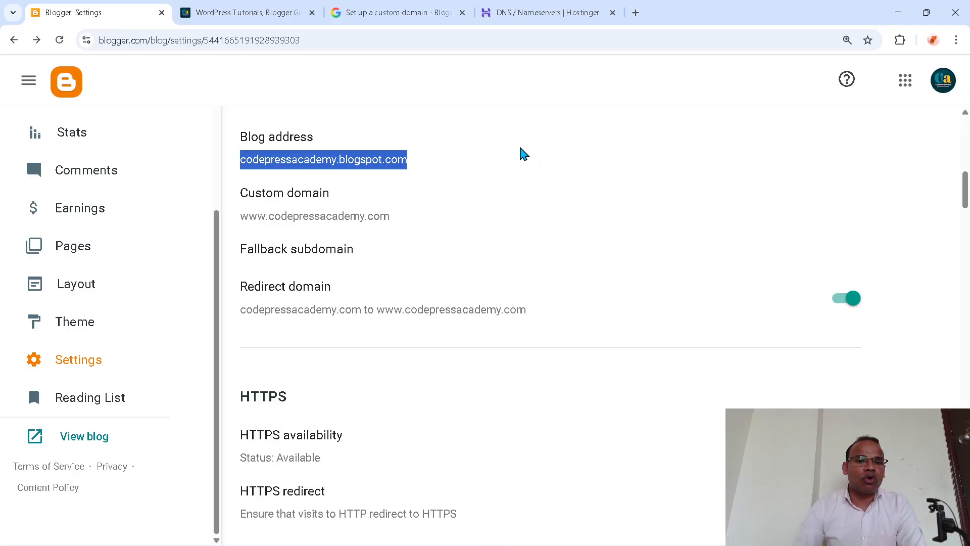
pyautogui.click(277, 14)
pyautogui.rightClick(275, 12)
pyautogui.click(327, 27)
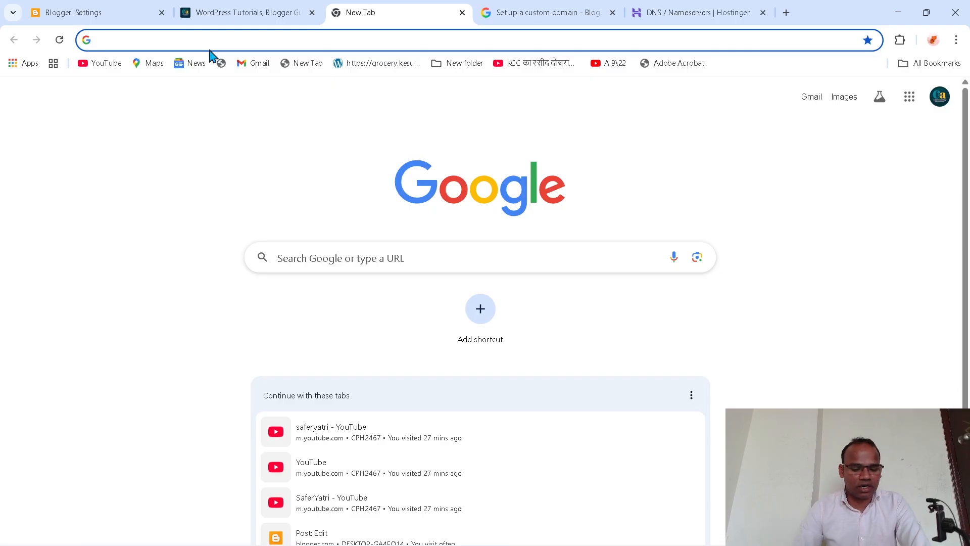
pyautogui.hotkey('ctrl', 'v')
pyautogui.press('Return')
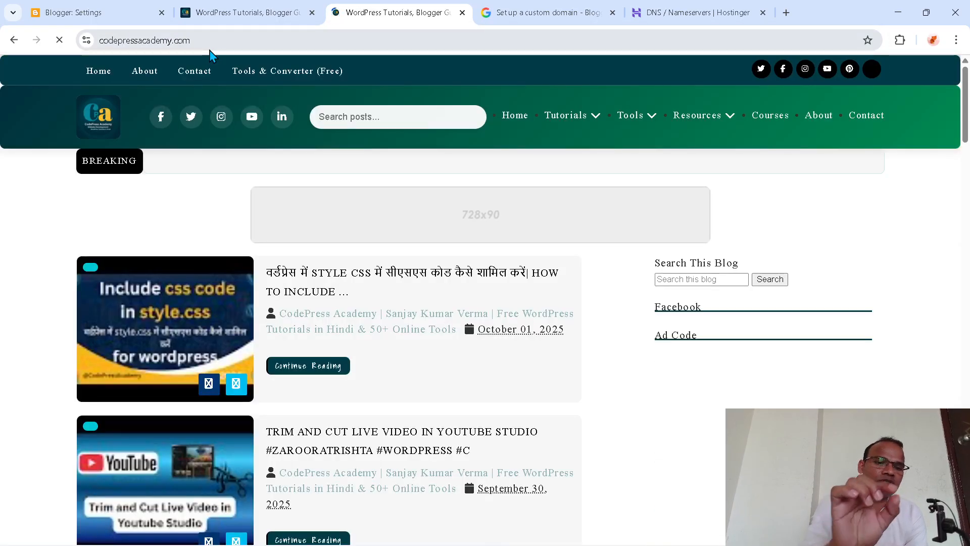
# Load the copied blogspot.com address again in the same tab to test its redirect, and look over the homepage.
pyautogui.click(211, 50)
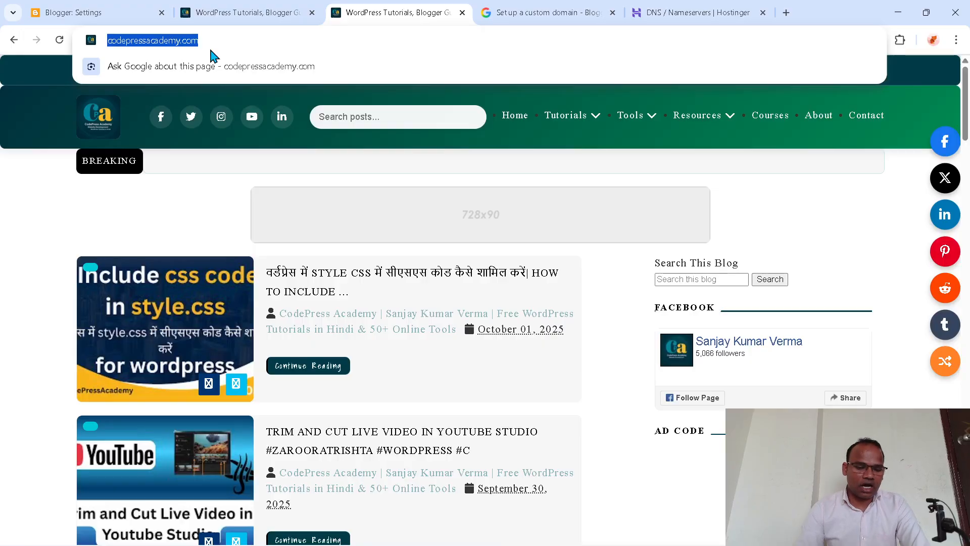
pyautogui.hotkey('ctrl', 'v')
pyautogui.press('Return')
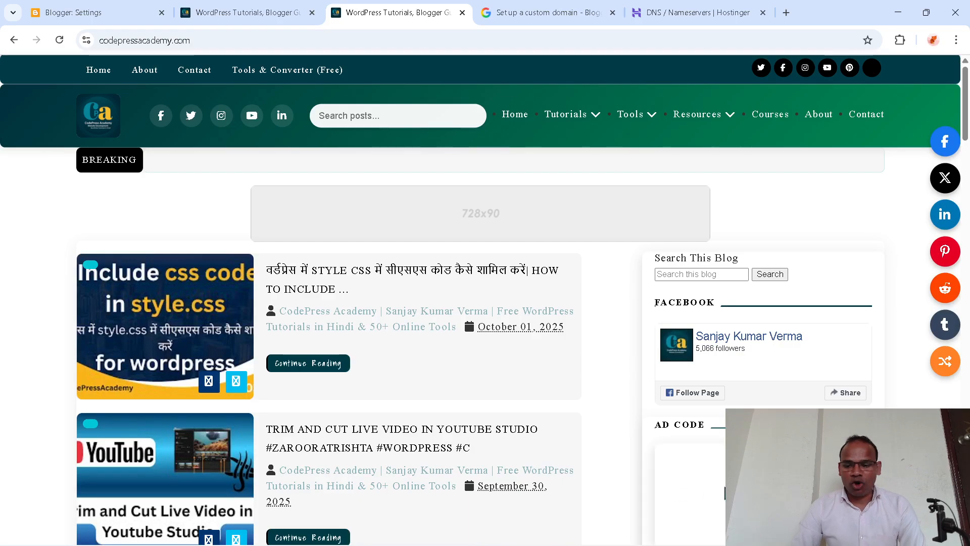
pyautogui.scroll(-1, 480, 298)
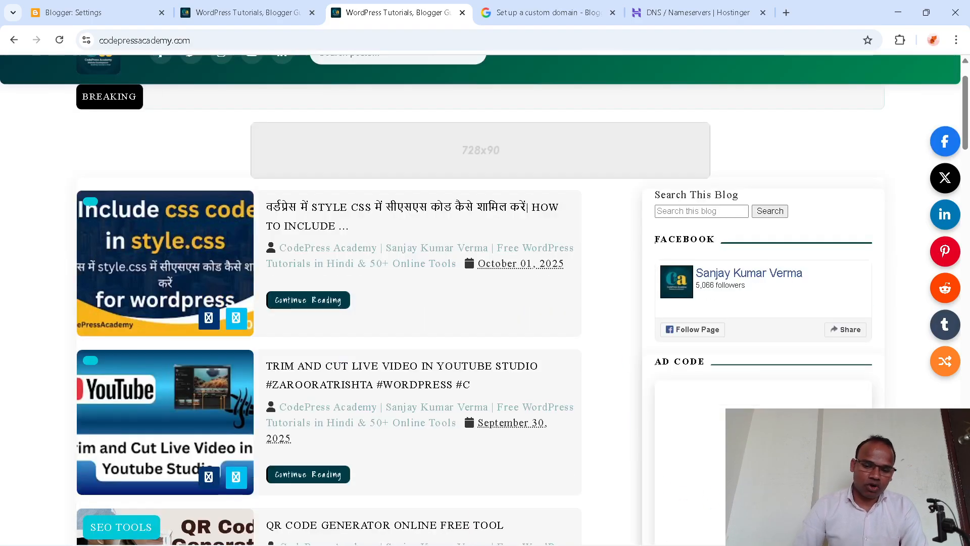